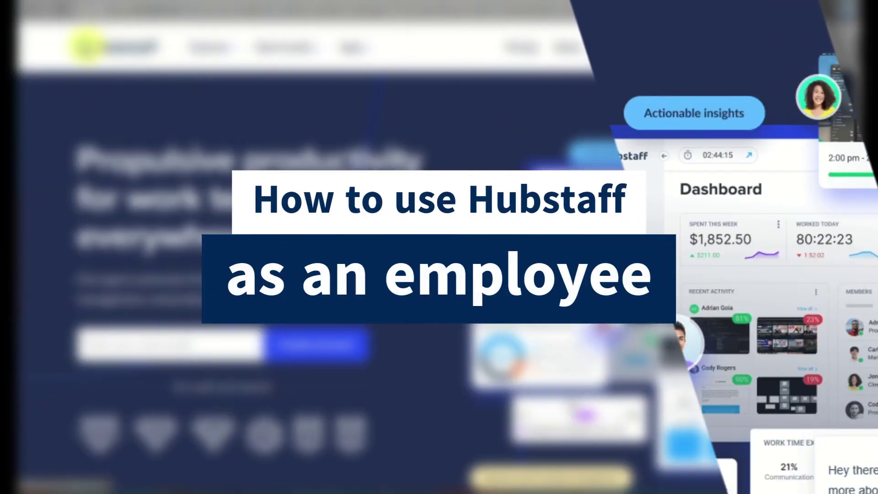
Open the free 14-day trial sign-up form from the Hubstaff landing page.
{"action": "key", "text": "ctrl+plus"}
{"action": "key", "text": "ctrl+plus"}
{"action": "key", "text": "ctrl+plus"}
{"action": "key", "text": "ctrl+plus"}
{"action": "key", "text": "ctrl+plus"}
{"action": "key", "text": "ctrl+plus"}
{"action": "key", "text": "ctrl+plus"}
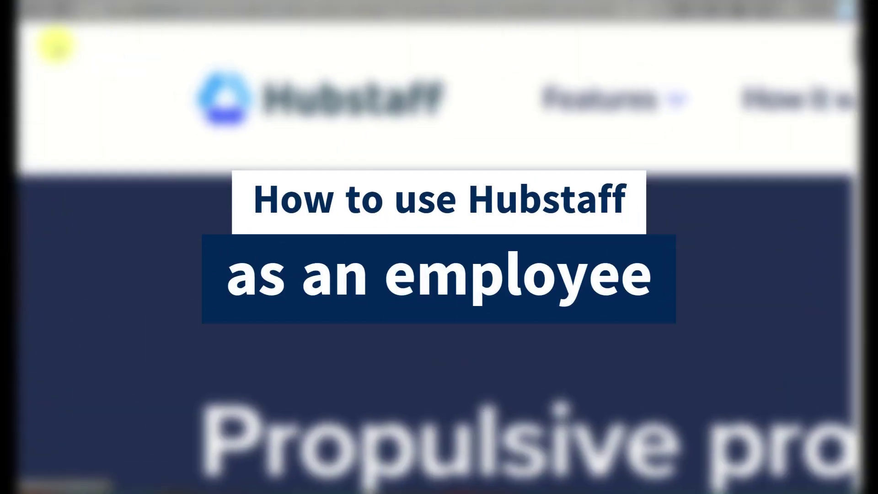
{"action": "key", "text": "ctrl+plus"}
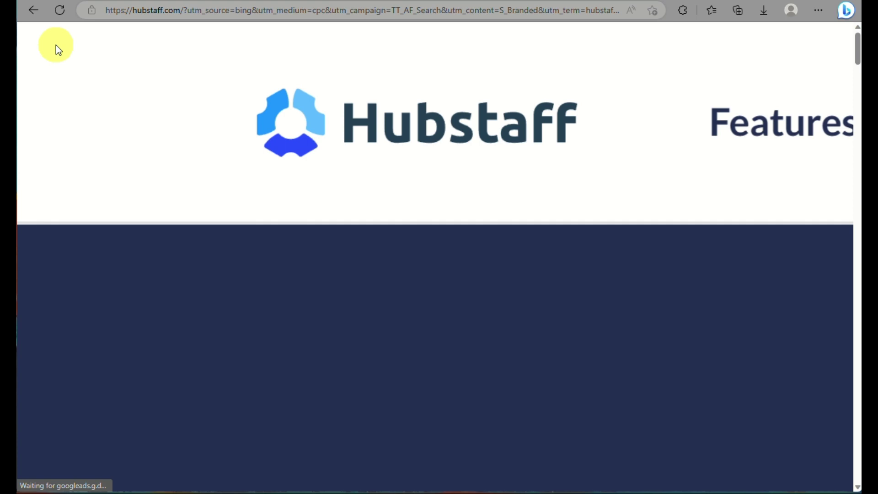
{"action": "key", "text": "ctrl+minus"}
{"action": "key", "text": "ctrl+minus"}
{"action": "key", "text": "ctrl+minus"}
{"action": "key", "text": "ctrl+minus"}
{"action": "key", "text": "ctrl+minus"}
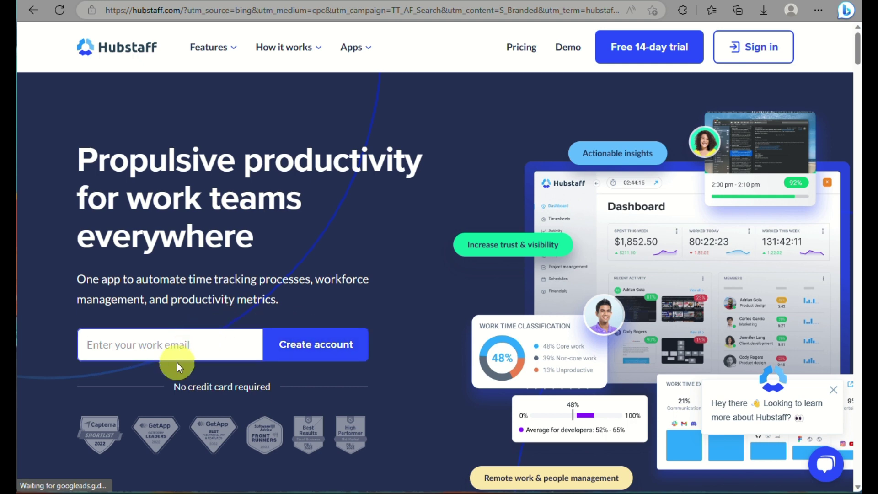
{"action": "left_click", "coordinate": [207, 349]}
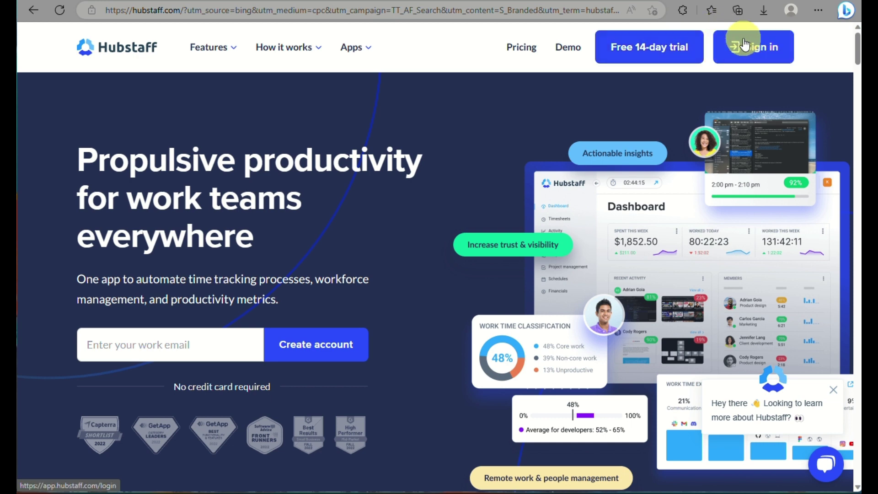
{"action": "left_click", "coordinate": [651, 44]}
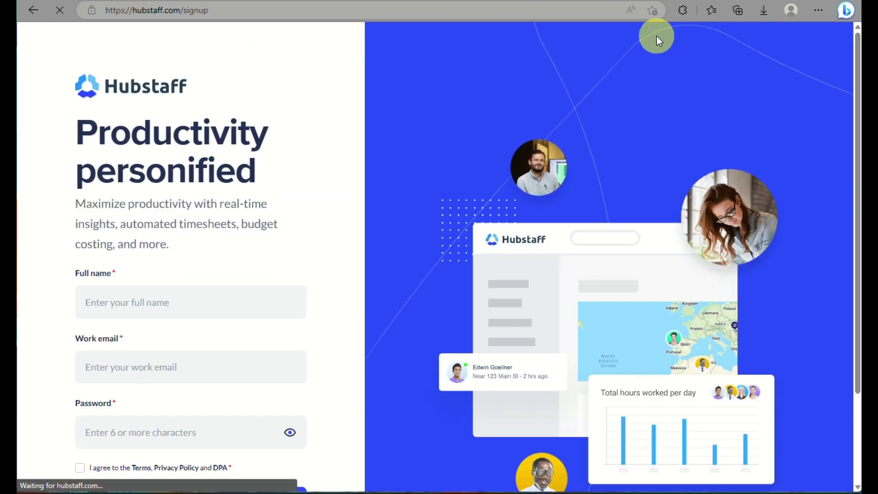
Fill in the full name, work email and password, and submit the sign-up form.
{"action": "left_click", "coordinate": [167, 295]}
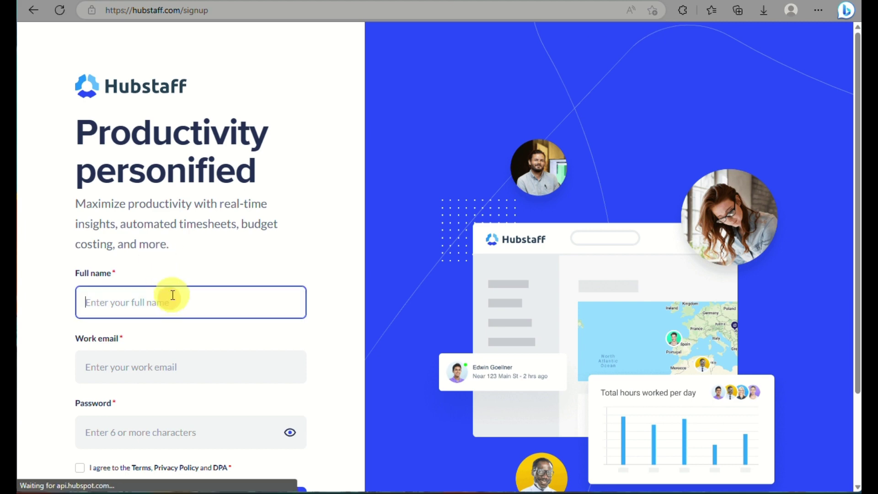
{"action": "scroll", "coordinate": [261, 247], "scroll_direction": "down", "scroll_amount": 2}
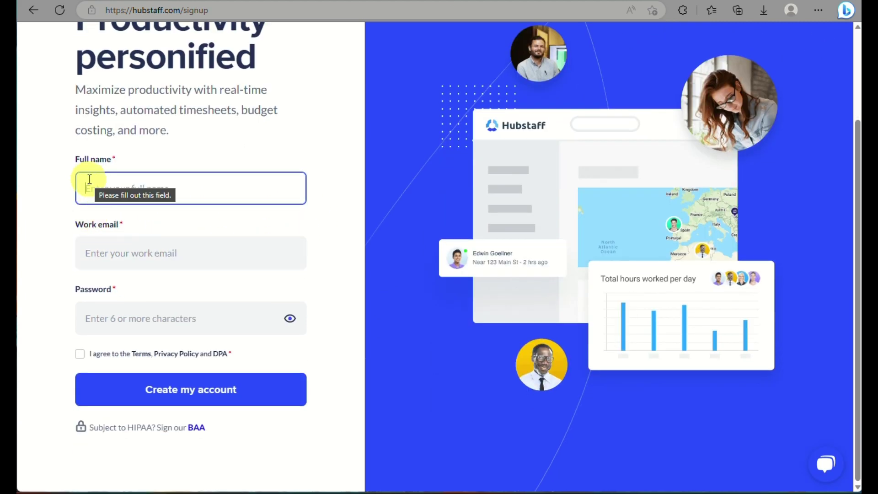
{"action": "key", "text": "ctrl+plus"}
{"action": "key", "text": "ctrl+plus"}
{"action": "key", "text": "ctrl+plus"}
{"action": "key", "text": "ctrl+plus"}
{"action": "key", "text": "ctrl+plus"}
{"action": "key", "text": "ctrl+plus"}
{"action": "key", "text": "ctrl+plus"}
{"action": "scroll", "coordinate": [89, 180], "scroll_direction": "down", "scroll_amount": 2}
{"action": "scroll", "coordinate": [89, 176], "scroll_direction": "down", "scroll_amount": 1}
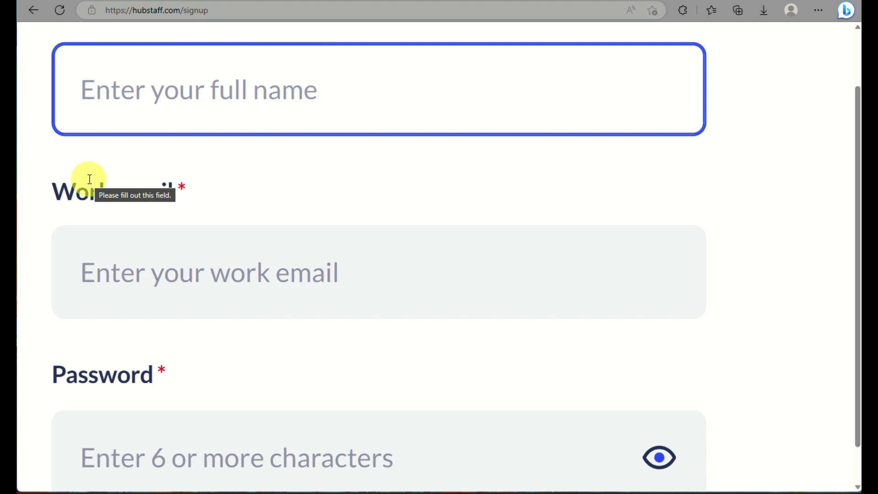
{"action": "scroll", "coordinate": [143, 273], "scroll_direction": "down", "scroll_amount": 1}
{"action": "left_click", "coordinate": [134, 264]}
{"action": "scroll", "coordinate": [133, 265], "scroll_direction": "down", "scroll_amount": 3}
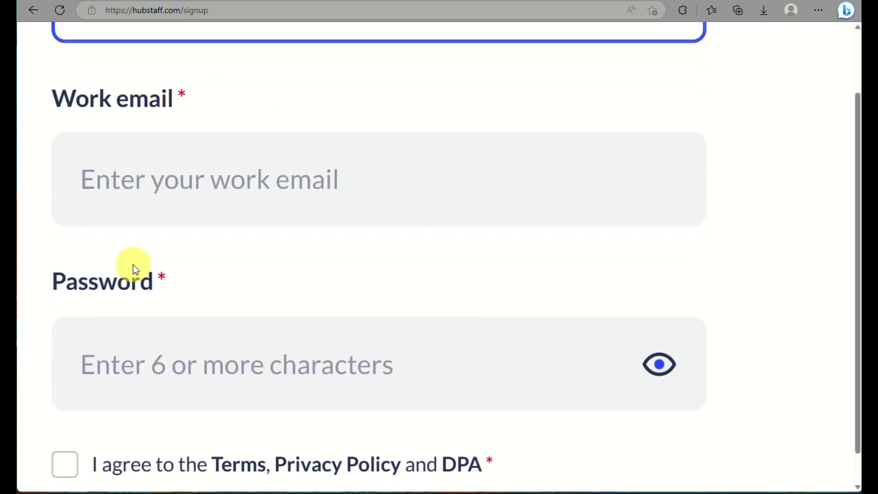
{"action": "left_click", "coordinate": [250, 230]}
{"action": "scroll", "coordinate": [211, 224], "scroll_direction": "down", "scroll_amount": 1}
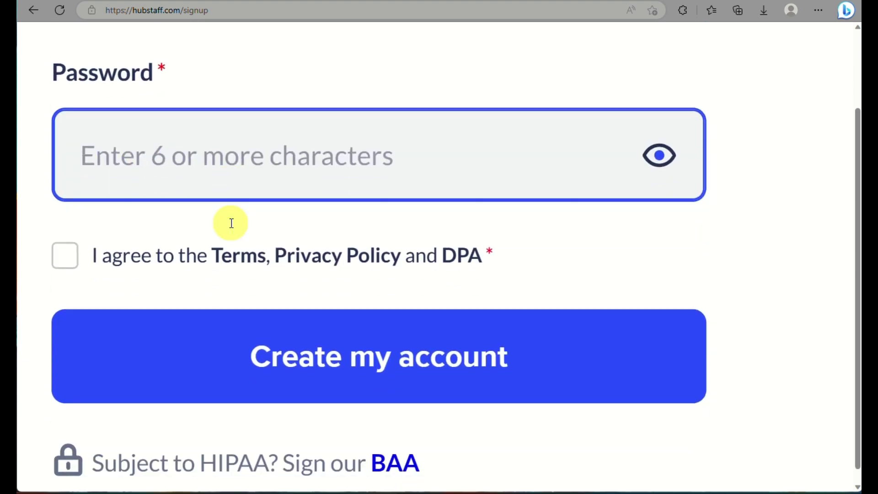
{"action": "scroll", "coordinate": [70, 259], "scroll_direction": "down", "scroll_amount": 2}
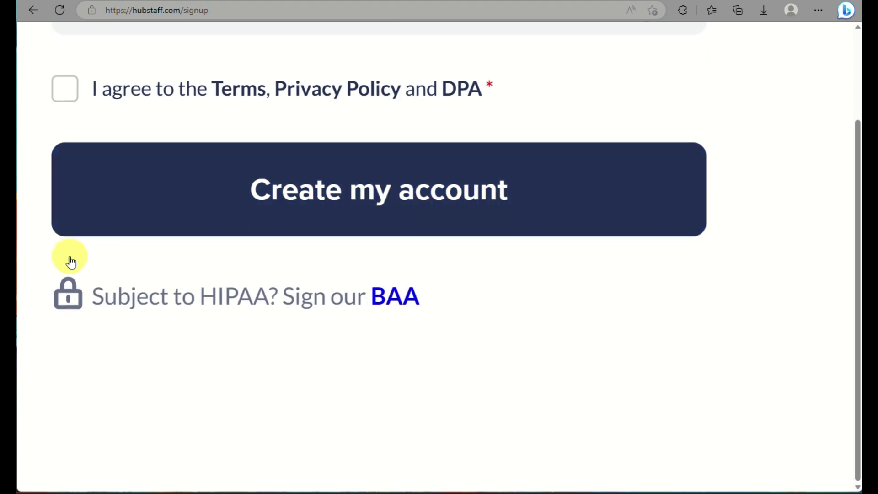
{"action": "key", "text": "ctrl+0"}
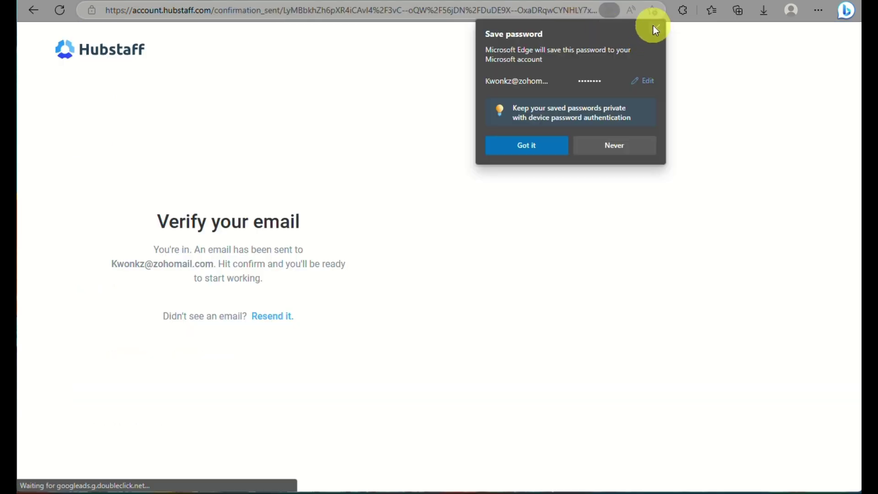
Dismiss Edge's save-password prompt and choose I'm a team member.
{"action": "left_click", "coordinate": [653, 25]}
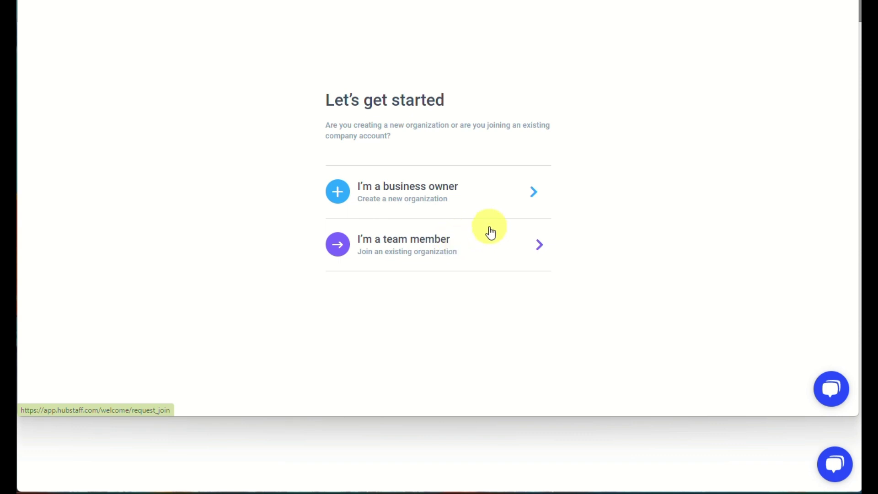
{"action": "left_click", "coordinate": [538, 248]}
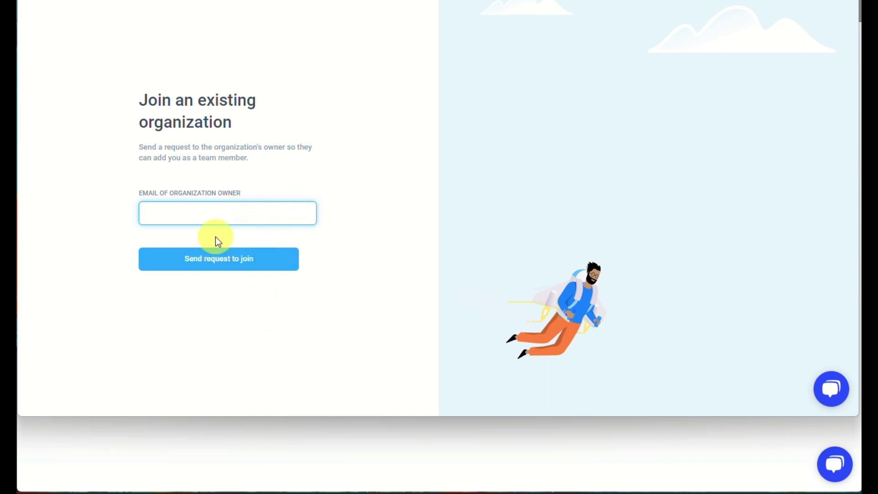
Work in the organization owner's email field, then move on to the organization setup wizard.
{"action": "left_click", "coordinate": [226, 203]}
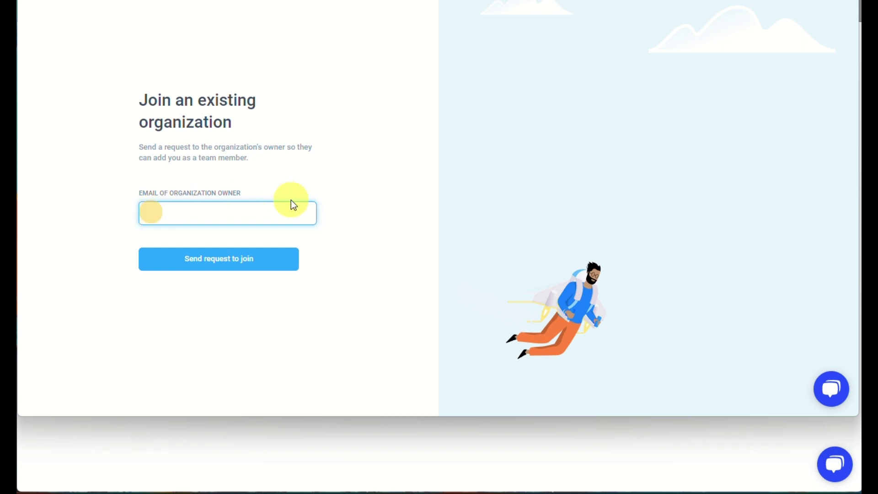
{"action": "left_click_drag", "start_coordinate": [142, 191], "coordinate": [297, 219]}
{"action": "left_click", "coordinate": [251, 213]}
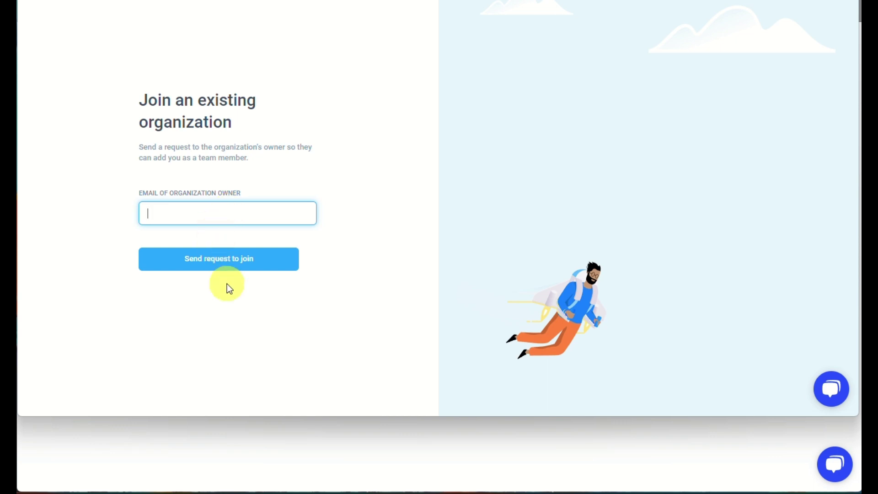
{"action": "left_click", "coordinate": [184, 228]}
{"action": "left_click", "coordinate": [224, 212]}
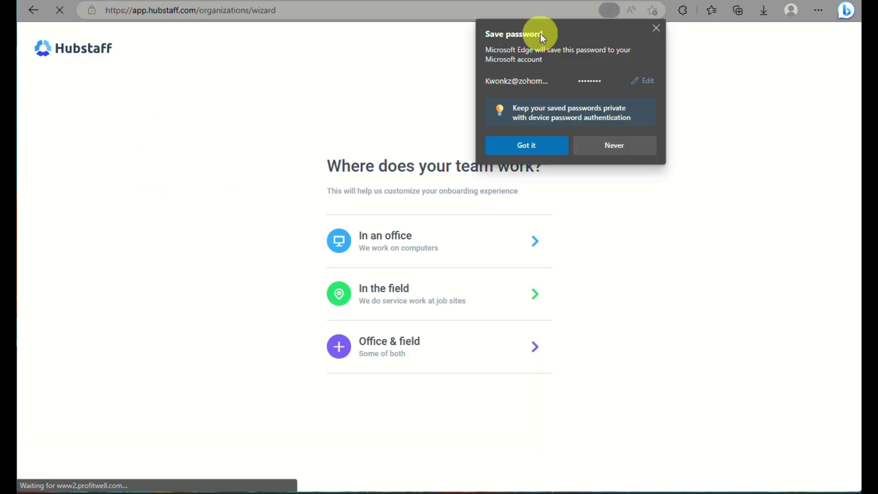
Choose where the team works, mark no company website, and set team size 2 - 10.
{"action": "left_click", "coordinate": [657, 28]}
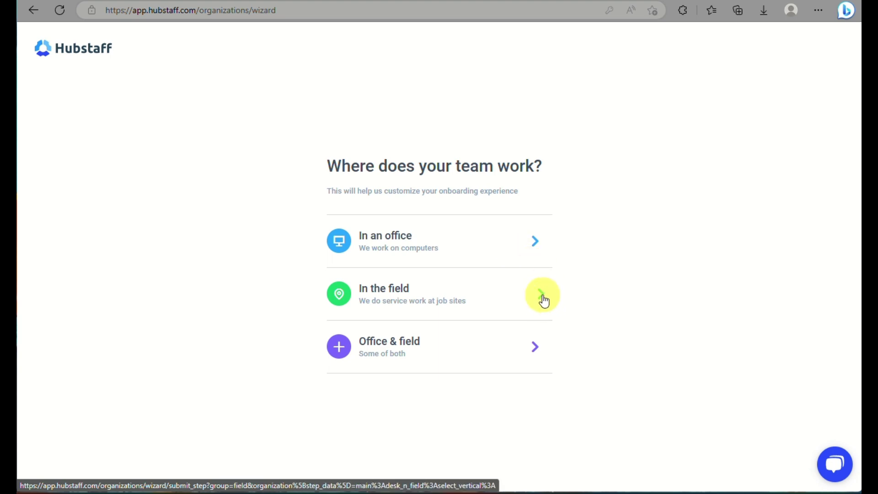
{"action": "left_click", "coordinate": [530, 246]}
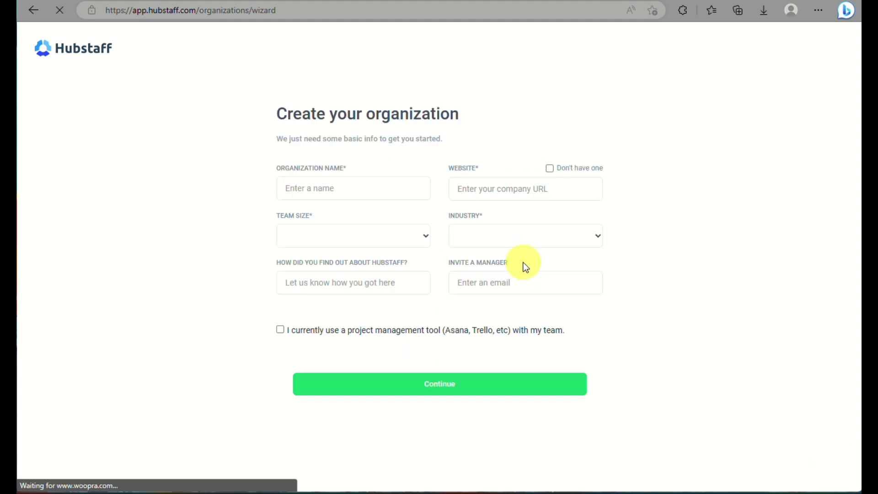
{"action": "left_click", "coordinate": [405, 185]}
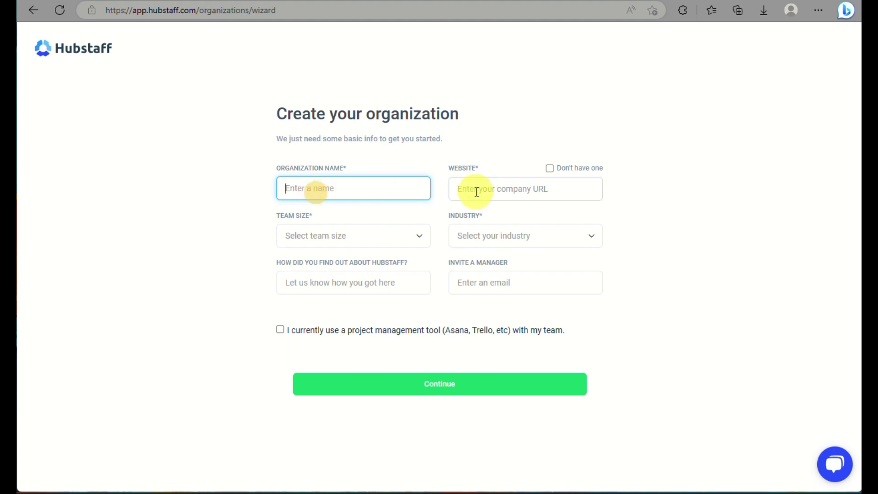
{"action": "left_click", "coordinate": [518, 189]}
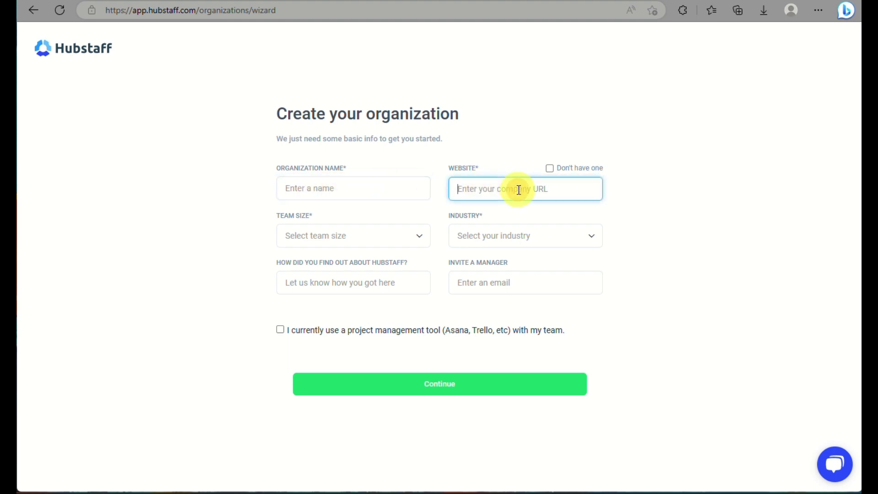
{"action": "left_click", "coordinate": [552, 168]}
{"action": "left_click", "coordinate": [350, 237]}
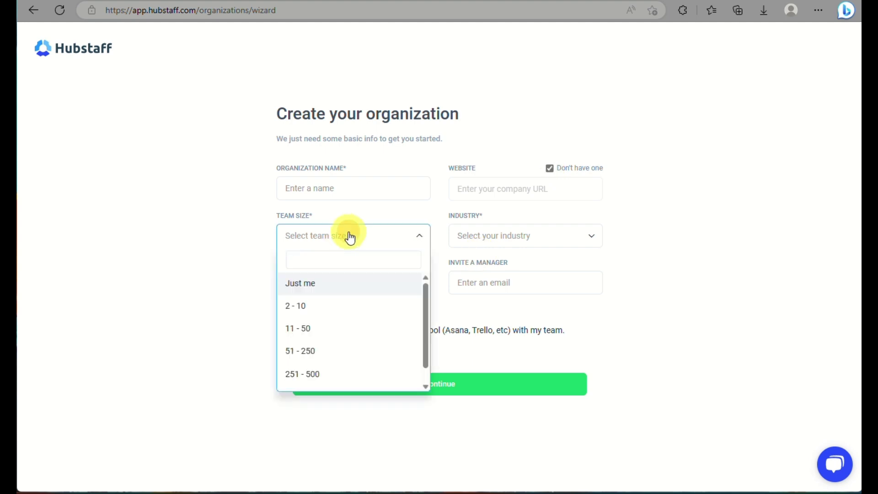
{"action": "left_click", "coordinate": [331, 308]}
Set the industry to Freelancing and change the team size to Just me.
{"action": "left_click", "coordinate": [498, 244]}
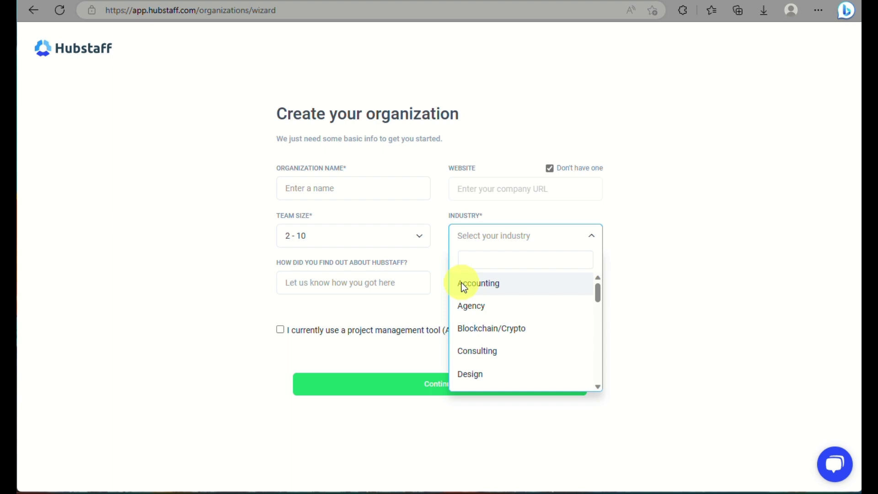
{"action": "scroll", "coordinate": [541, 338], "scroll_direction": "down", "scroll_amount": 2}
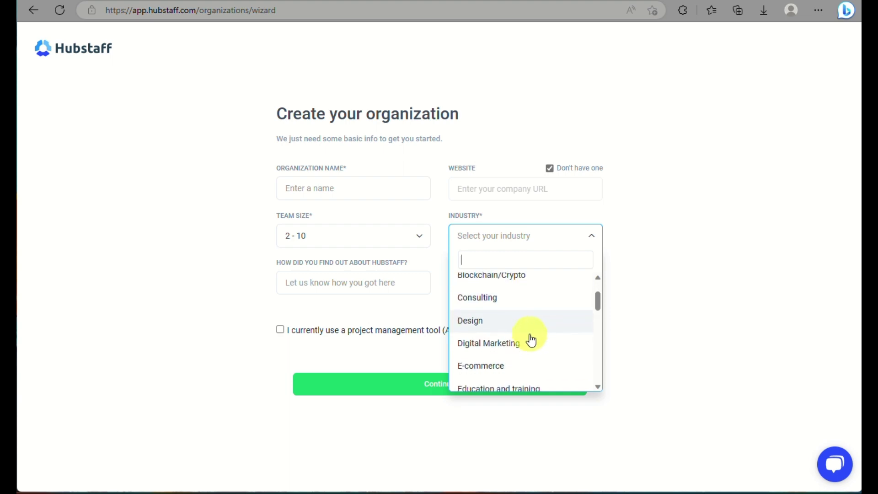
{"action": "scroll", "coordinate": [561, 341], "scroll_direction": "down", "scroll_amount": 1}
{"action": "scroll", "coordinate": [596, 352], "scroll_direction": "down", "scroll_amount": 1}
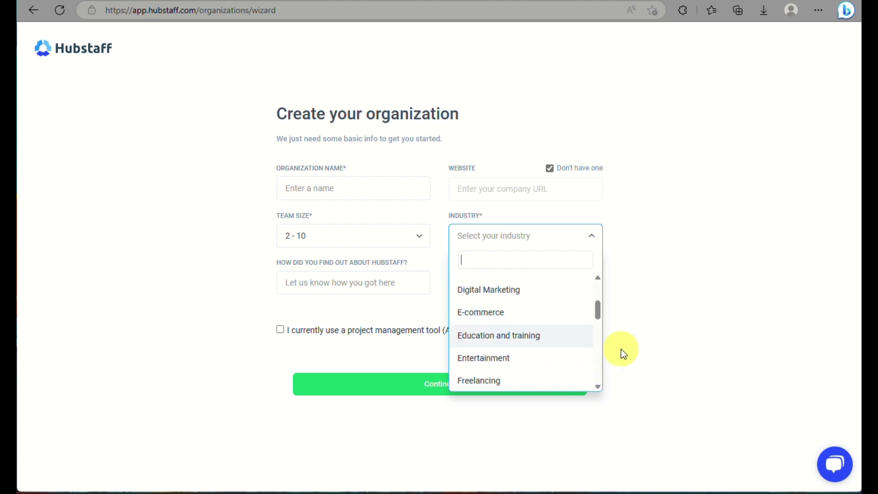
{"action": "left_click", "coordinate": [519, 381]}
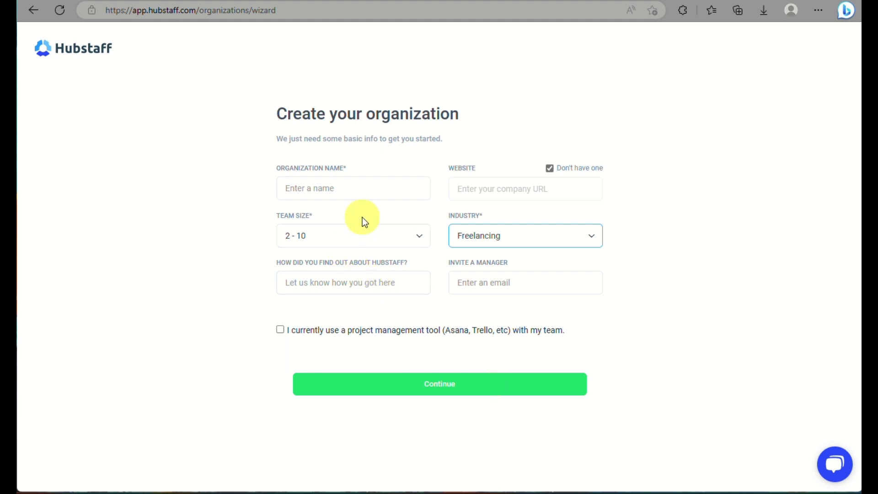
{"action": "left_click", "coordinate": [346, 234]}
{"action": "left_click", "coordinate": [341, 289]}
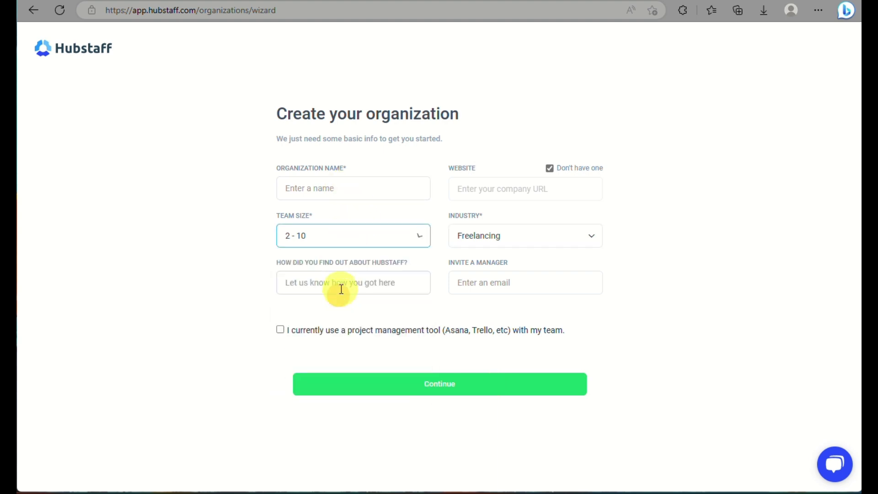
{"action": "left_click", "coordinate": [343, 232]}
{"action": "left_click", "coordinate": [343, 283]}
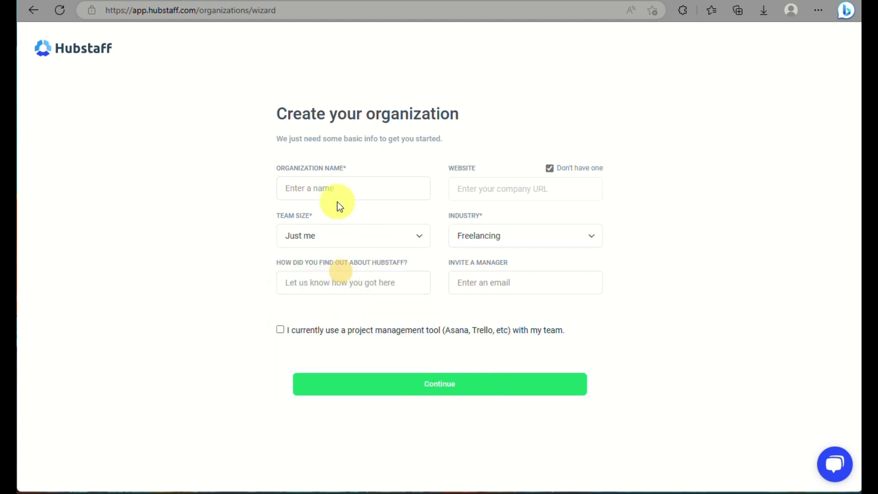
Name the organization kWONKZ, enter 'FROM A FRIEND' as referral source, and submit.
{"action": "left_click", "coordinate": [343, 191]}
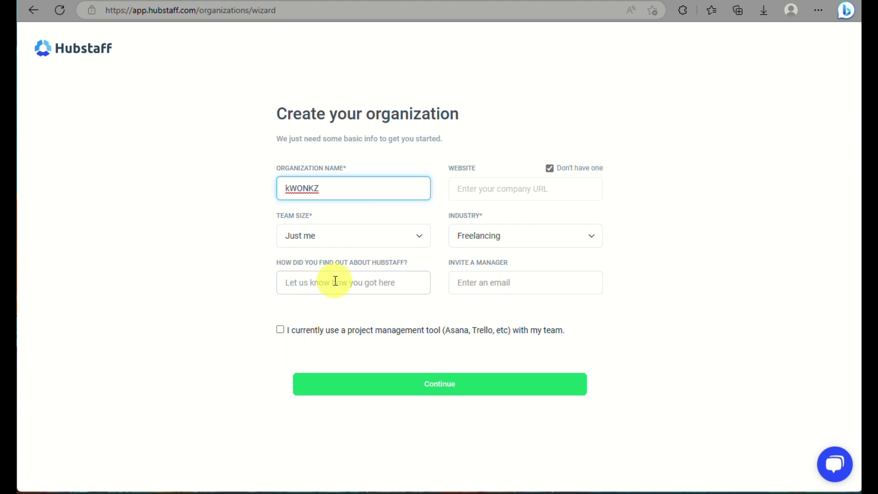
{"action": "left_click", "coordinate": [411, 283]}
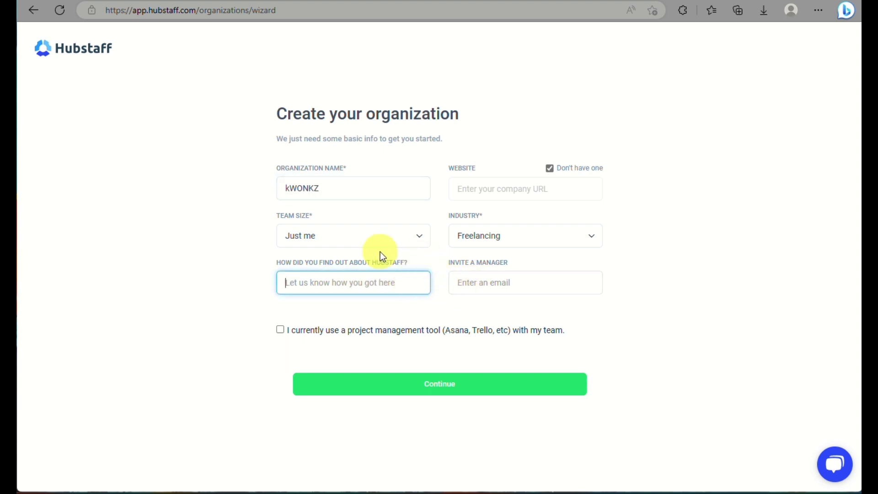
{"action": "type", "text": "FRO"}
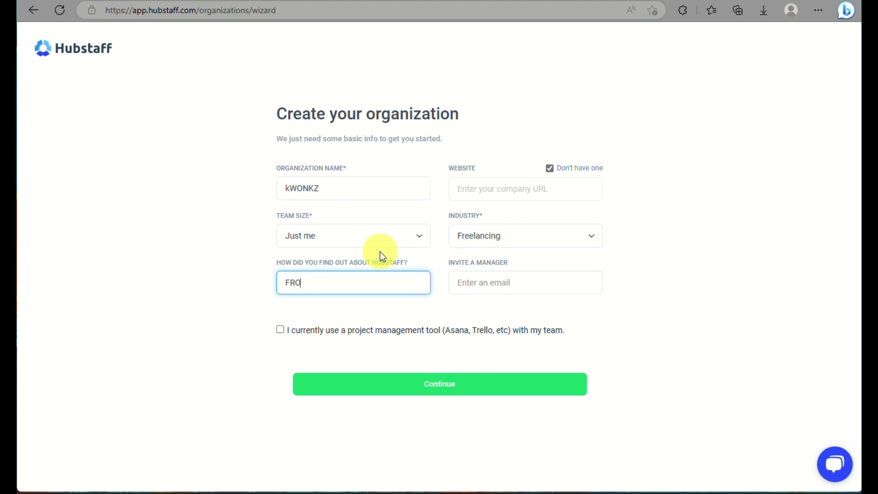
{"action": "type", "text": "M A FRIEND"}
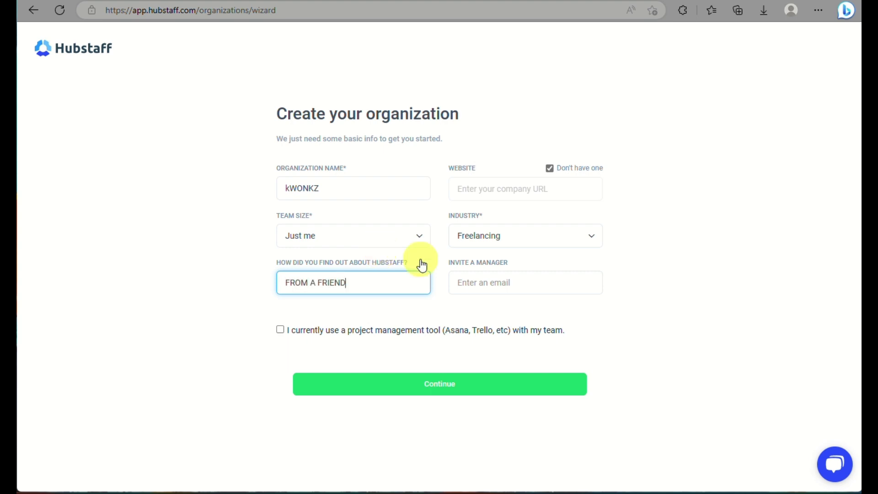
{"action": "left_click", "coordinate": [510, 284]}
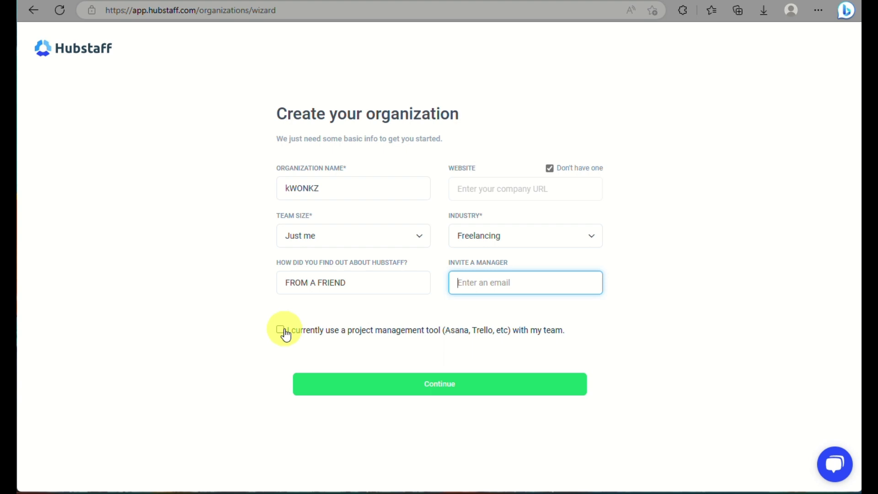
{"action": "left_click", "coordinate": [422, 379]}
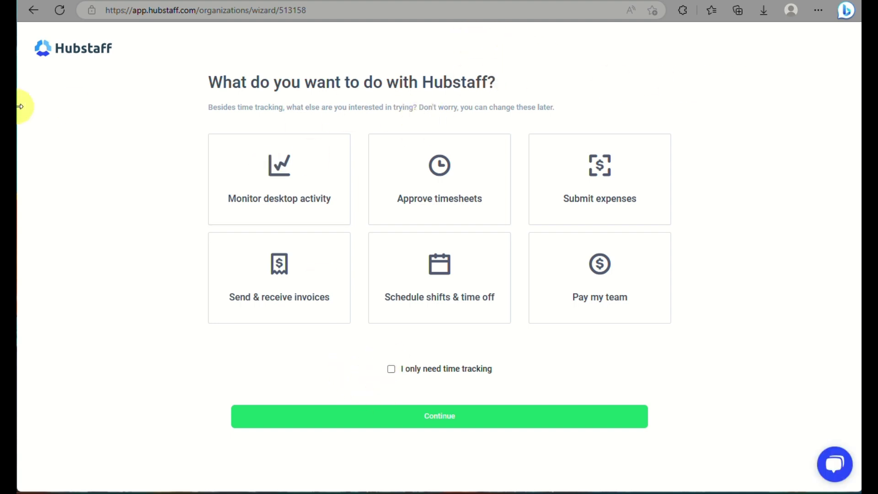
Pick Monitor desktop activity, Approve timesheets and Schedule shifts, then save the first projects.
{"action": "left_click", "coordinate": [315, 154]}
{"action": "left_click", "coordinate": [457, 164]}
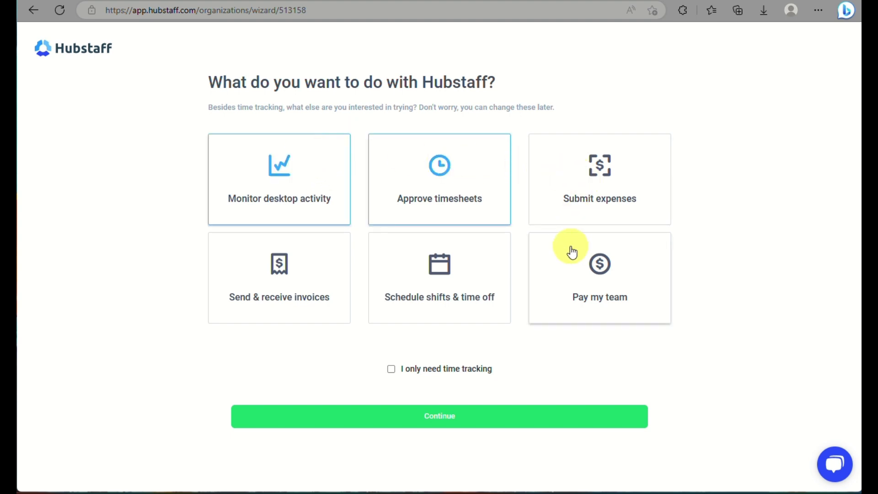
{"action": "left_click", "coordinate": [455, 274]}
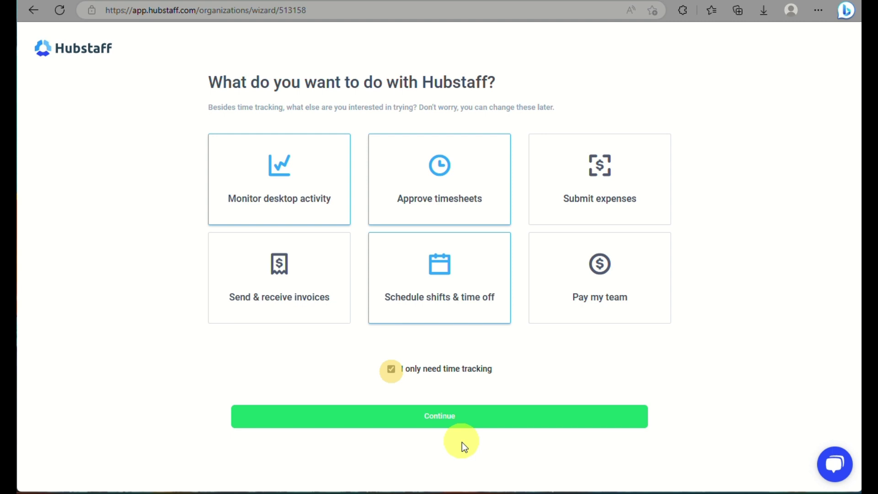
{"action": "left_click", "coordinate": [448, 424]}
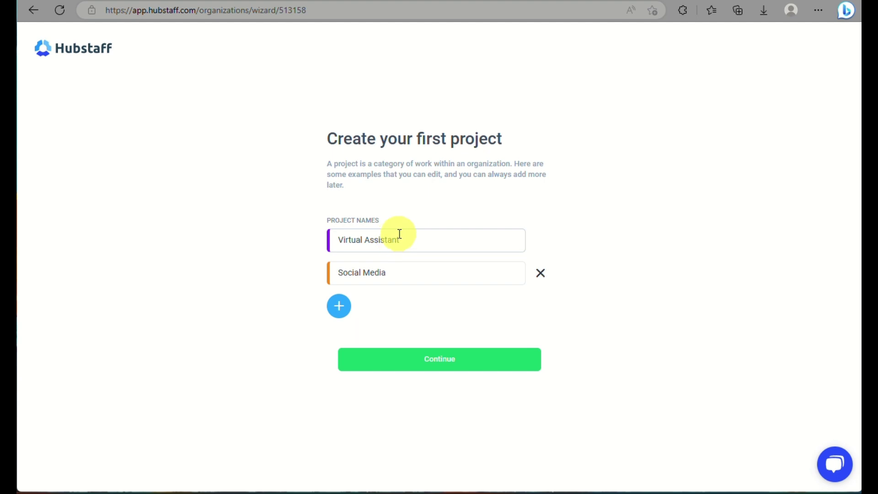
{"action": "left_click", "coordinate": [442, 359]}
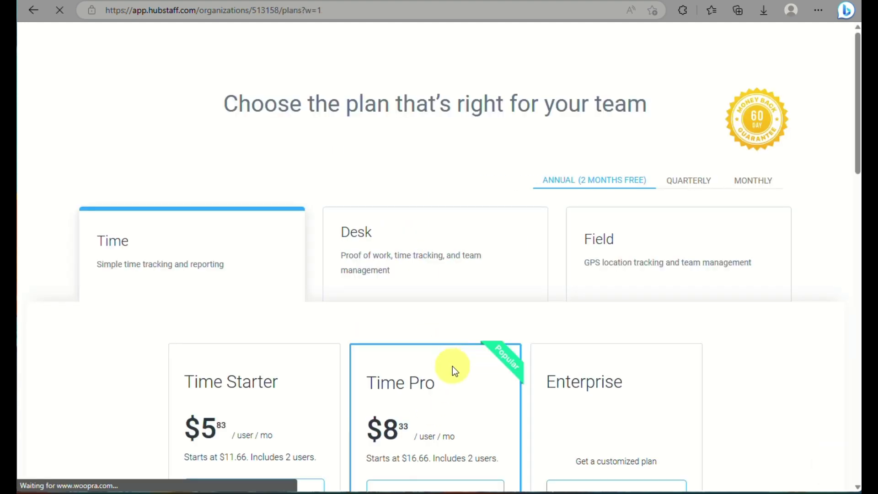
Scroll through the pricing page to review the plan options.
{"action": "scroll", "coordinate": [448, 357], "scroll_direction": "down", "scroll_amount": 7}
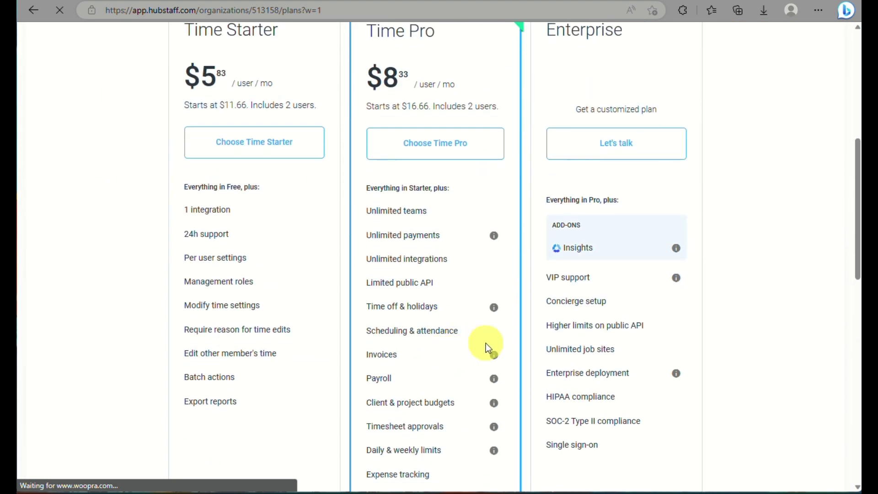
{"action": "scroll", "coordinate": [636, 343], "scroll_direction": "up", "scroll_amount": 7}
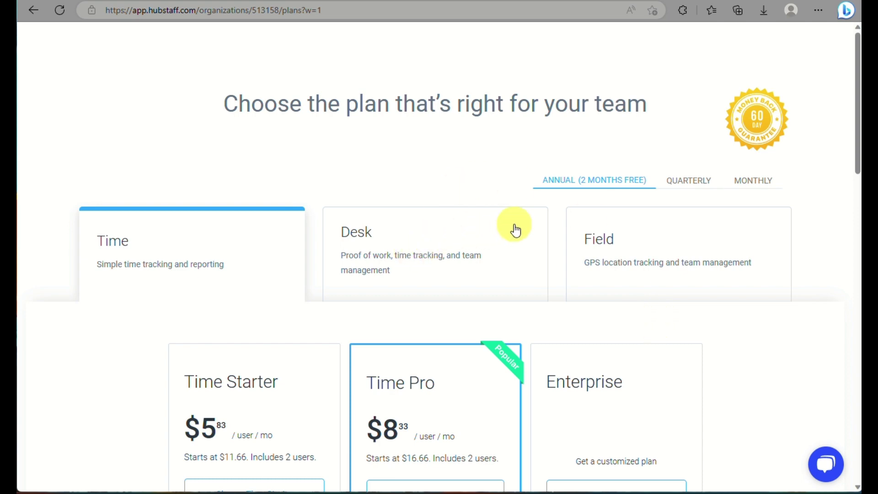
{"action": "scroll", "coordinate": [519, 229], "scroll_direction": "down", "scroll_amount": 5}
{"action": "scroll", "coordinate": [528, 223], "scroll_direction": "down", "scroll_amount": 12}
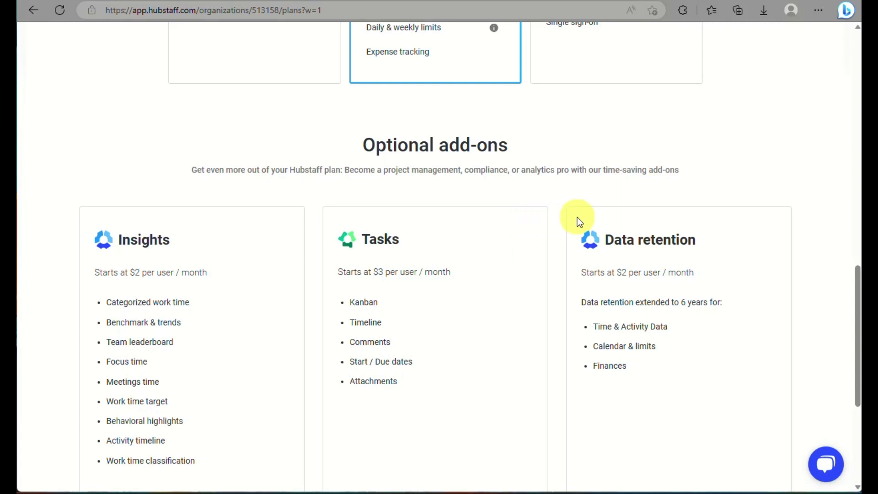
{"action": "scroll", "coordinate": [617, 219], "scroll_direction": "down", "scroll_amount": 5}
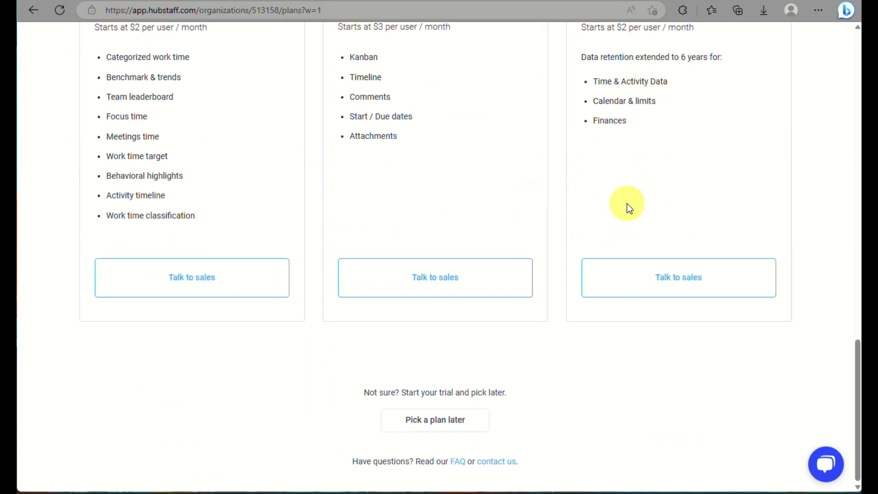
{"action": "scroll", "coordinate": [624, 211], "scroll_direction": "up", "scroll_amount": 7}
{"action": "scroll", "coordinate": [618, 247], "scroll_direction": "up", "scroll_amount": 15}
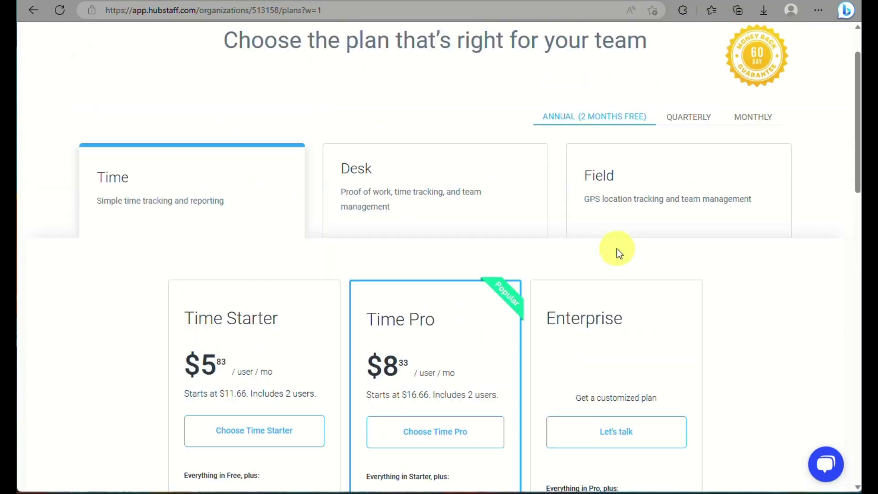
Compare the Time, Desk and Field plan categories, ending on the Desk plans.
{"action": "left_click", "coordinate": [393, 252]}
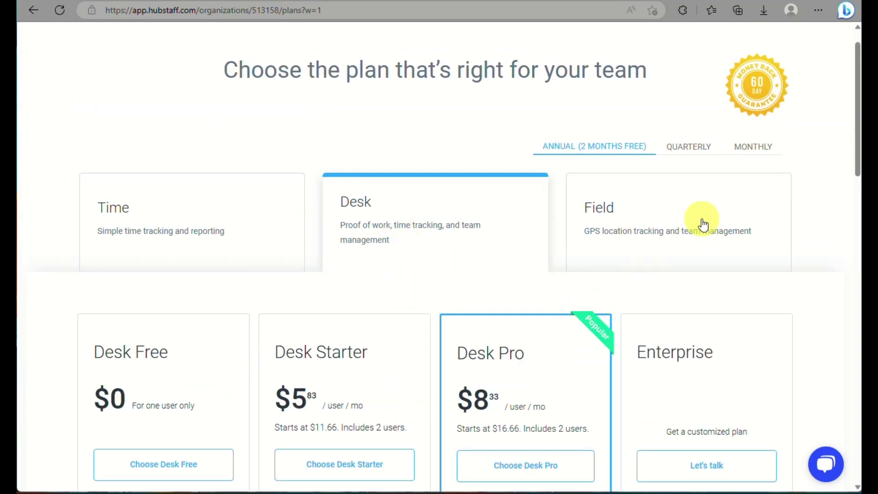
{"action": "left_click", "coordinate": [129, 227]}
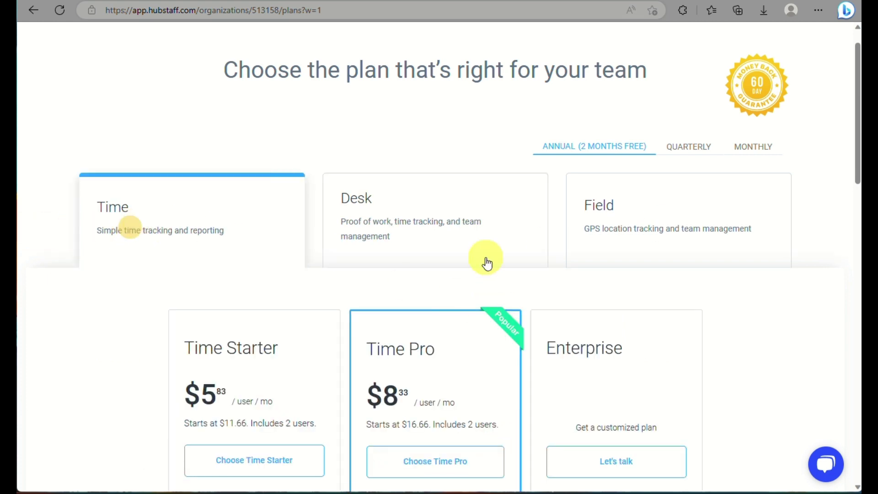
{"action": "left_click", "coordinate": [444, 247]}
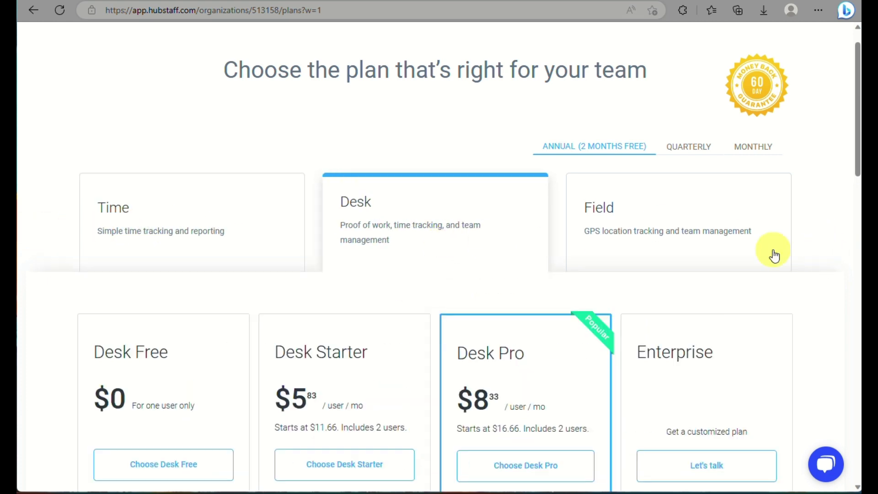
{"action": "left_click", "coordinate": [697, 198]}
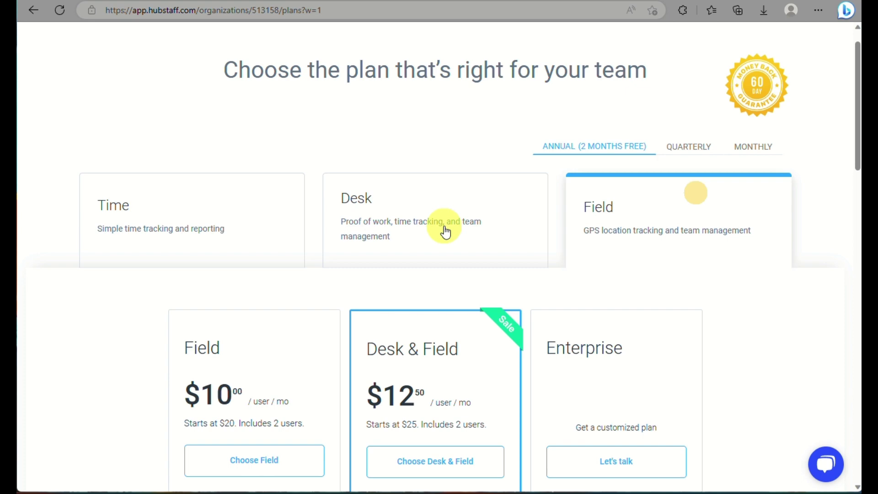
{"action": "scroll", "coordinate": [447, 231], "scroll_direction": "down", "scroll_amount": 3}
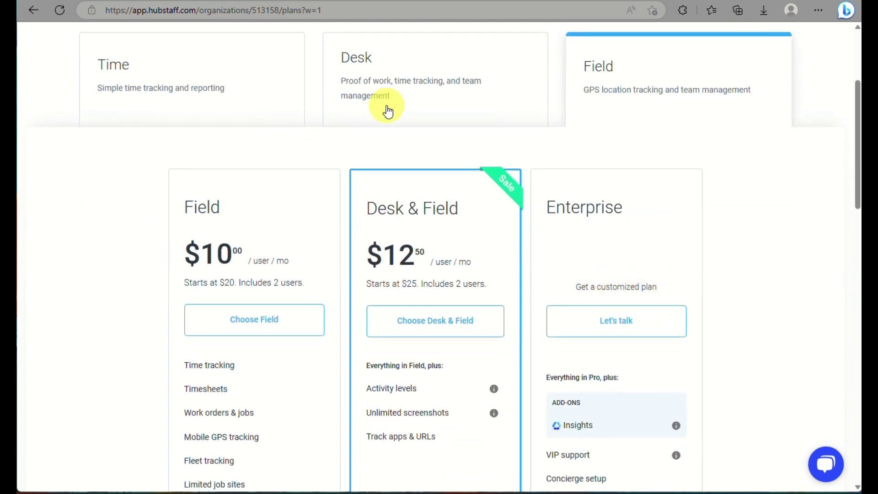
{"action": "left_click", "coordinate": [408, 58]}
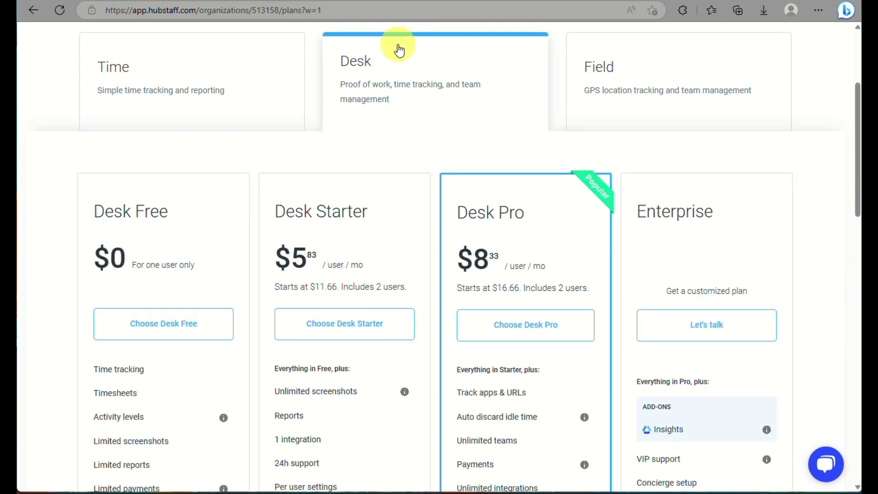
{"action": "left_click", "coordinate": [138, 97]}
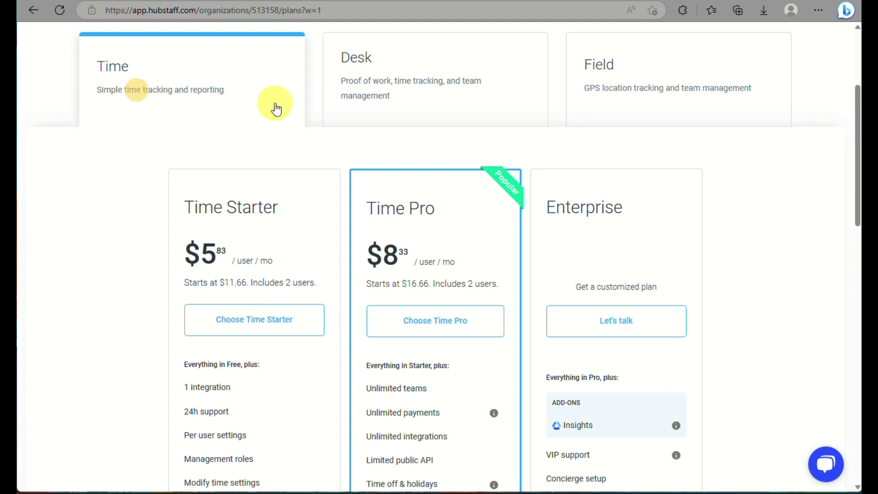
{"action": "left_click", "coordinate": [352, 103]}
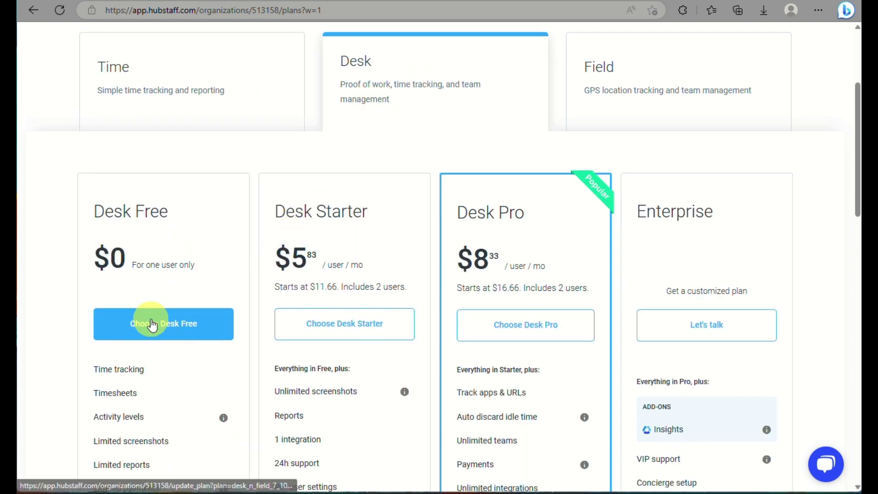
Choose the Desk Free plan and go to the Dashboard.
{"action": "left_click", "coordinate": [198, 313]}
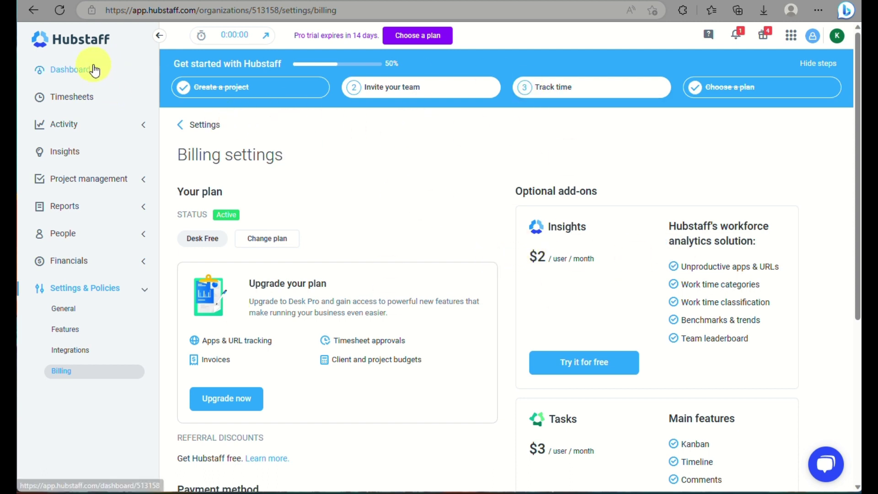
{"action": "left_click", "coordinate": [66, 71]}
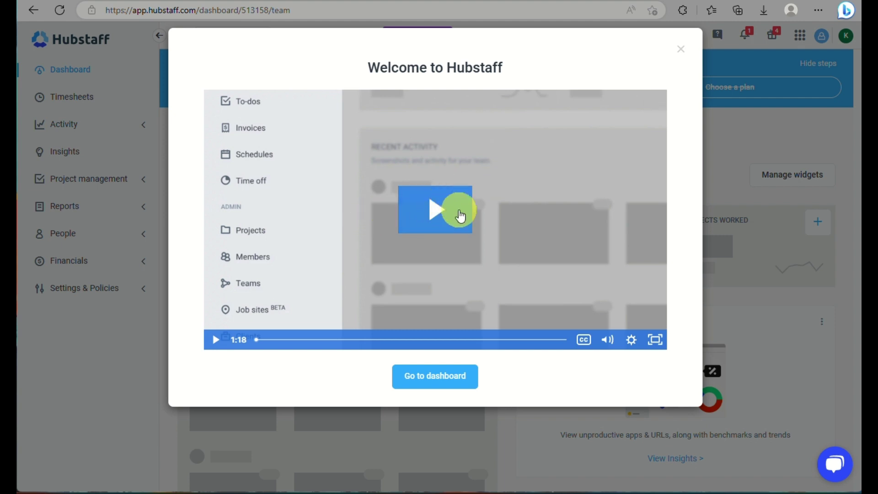
Close the welcome video, glance at Timesheets, then dismiss the screenshot approvals announcement on Dashboard.
{"action": "left_click", "coordinate": [690, 51]}
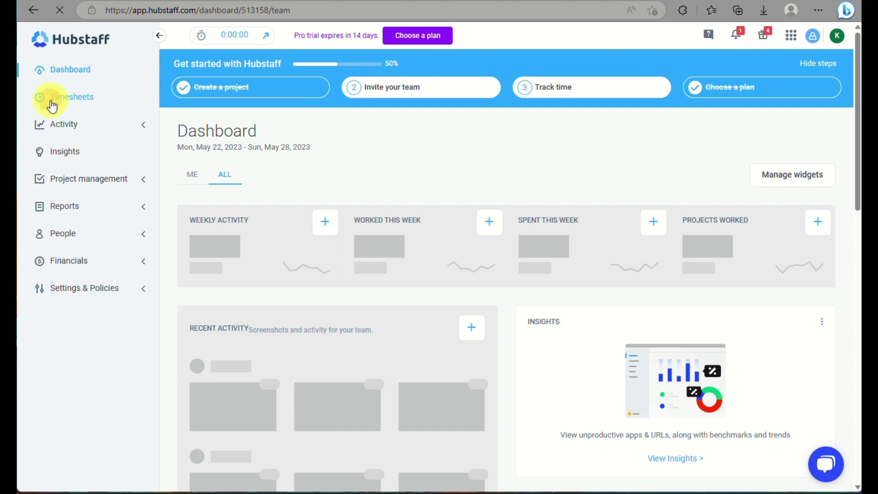
{"action": "left_click", "coordinate": [53, 104]}
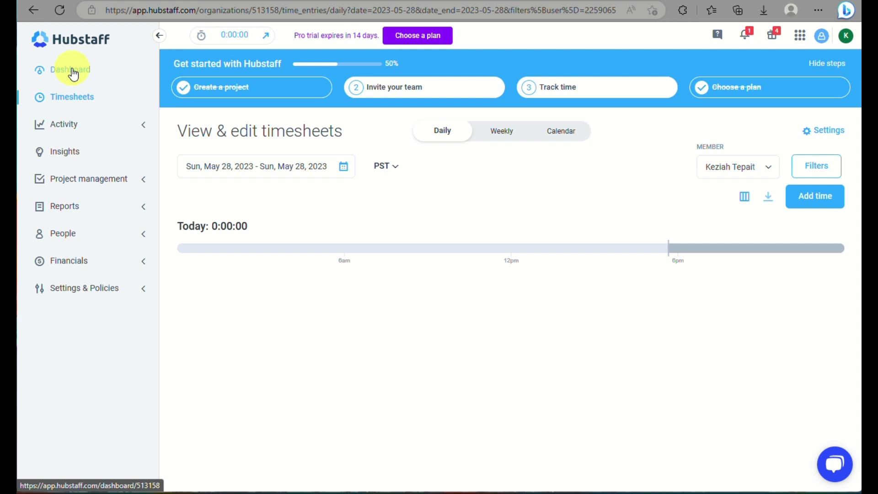
{"action": "left_click", "coordinate": [75, 72]}
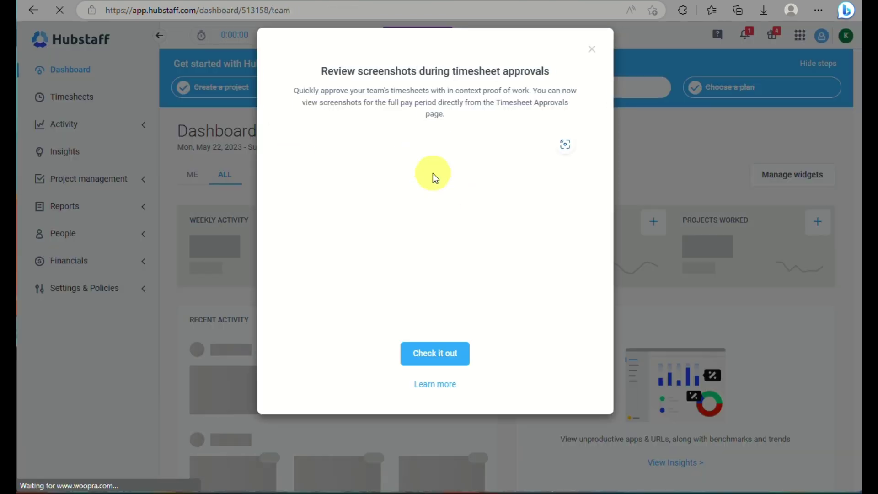
{"action": "left_click", "coordinate": [593, 50]}
{"action": "mouse_move", "coordinate": [219, 252]}
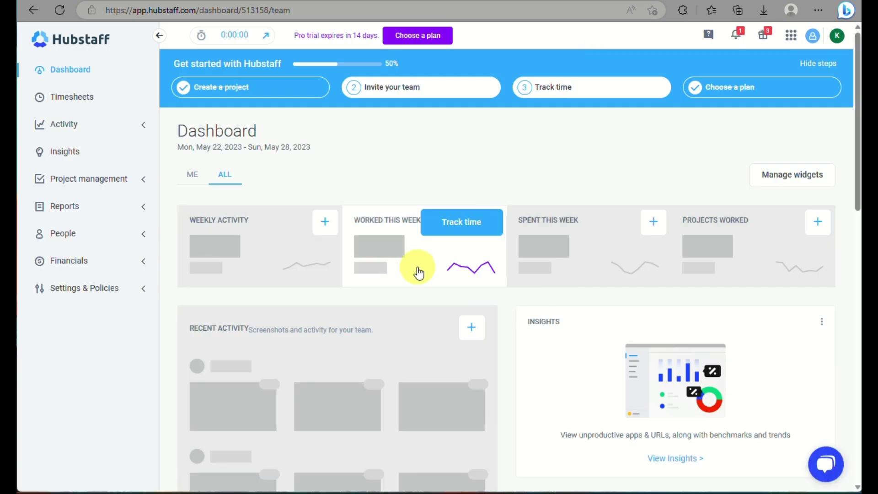
{"action": "mouse_move", "coordinate": [603, 270]}
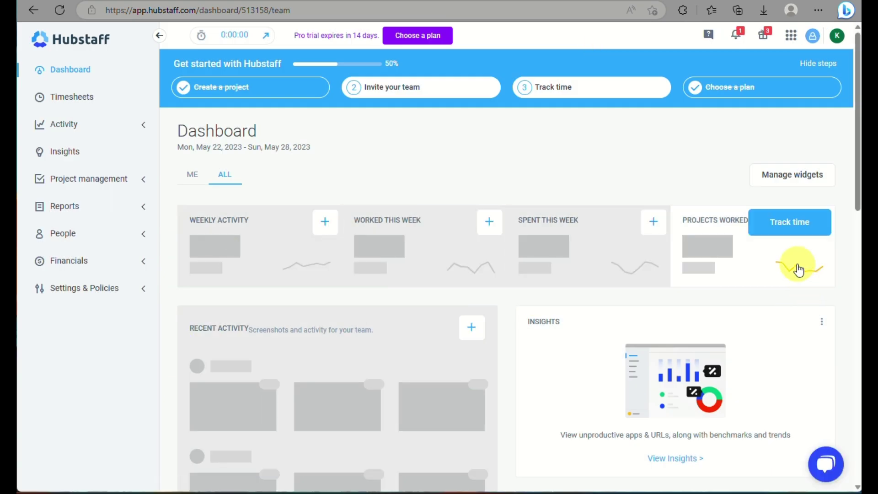
{"action": "scroll", "coordinate": [351, 178], "scroll_direction": "down", "scroll_amount": 5}
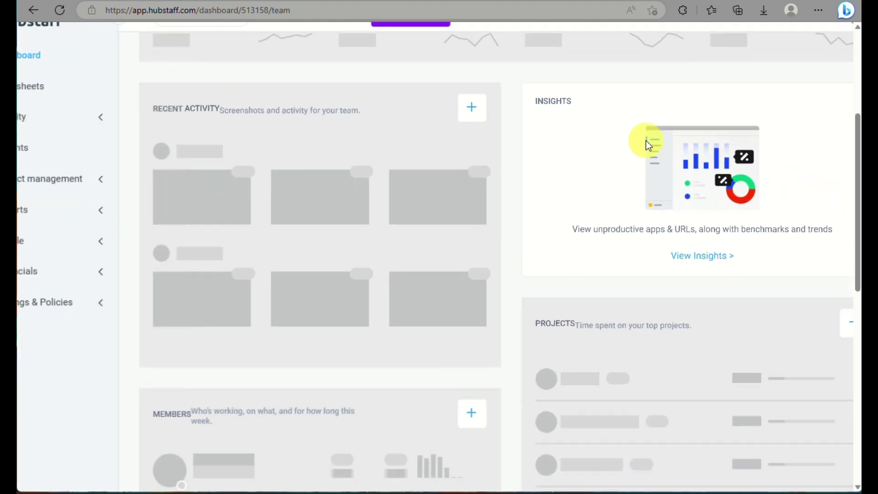
{"action": "scroll", "coordinate": [645, 142], "scroll_direction": "up", "scroll_amount": 3}
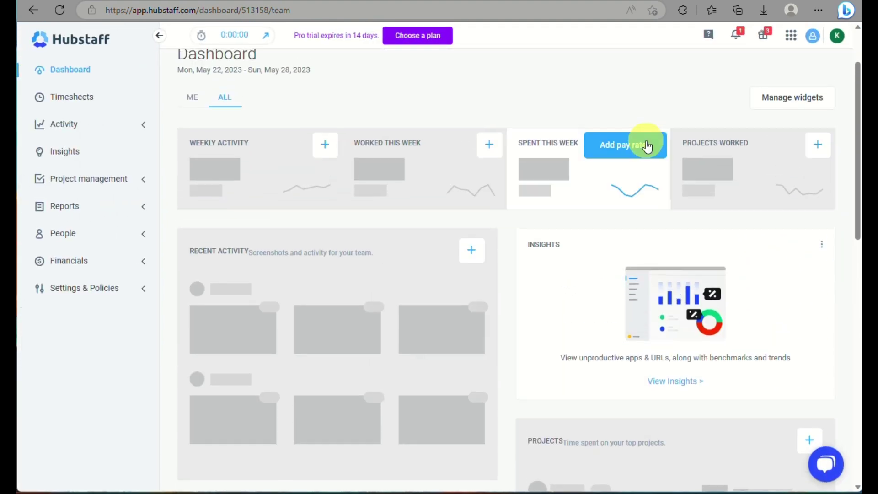
{"action": "scroll", "coordinate": [646, 144], "scroll_direction": "down", "scroll_amount": 5}
{"action": "scroll", "coordinate": [647, 144], "scroll_direction": "down", "scroll_amount": 2}
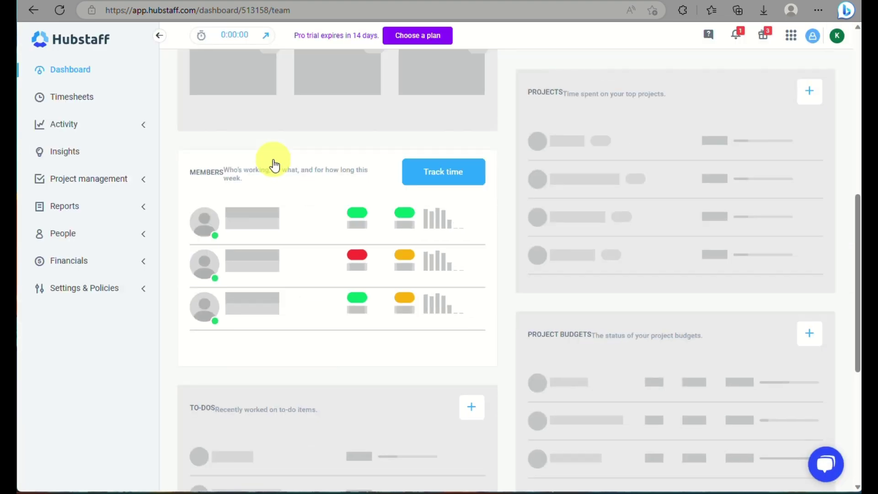
{"action": "scroll", "coordinate": [274, 165], "scroll_direction": "up", "scroll_amount": 5}
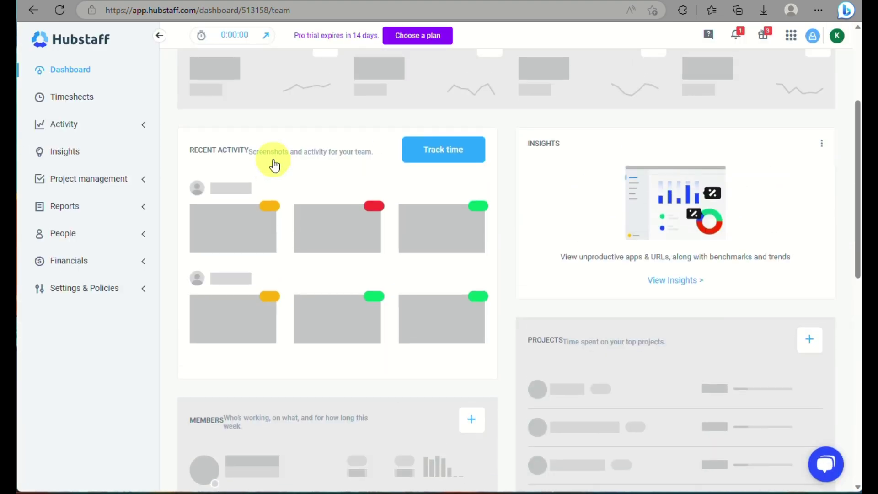
{"action": "scroll", "coordinate": [293, 168], "scroll_direction": "up", "scroll_amount": 3}
{"action": "scroll", "coordinate": [307, 169], "scroll_direction": "down", "scroll_amount": 5}
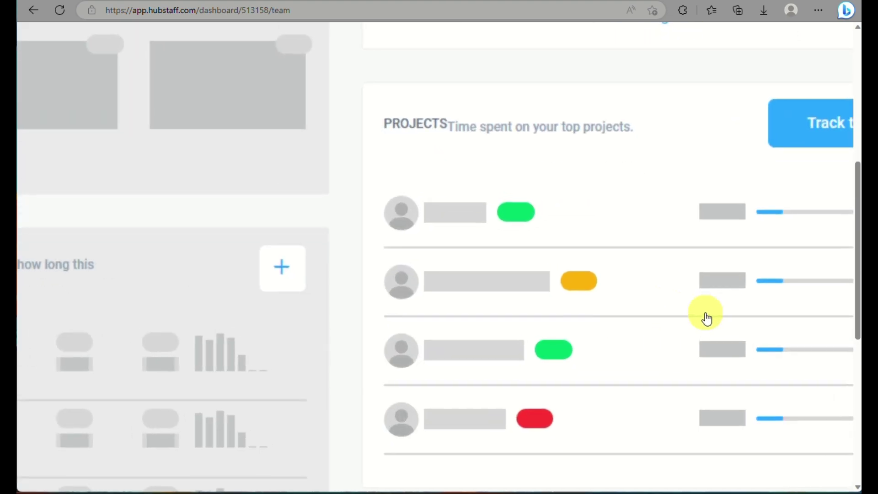
{"action": "scroll", "coordinate": [707, 319], "scroll_direction": "down", "scroll_amount": 2}
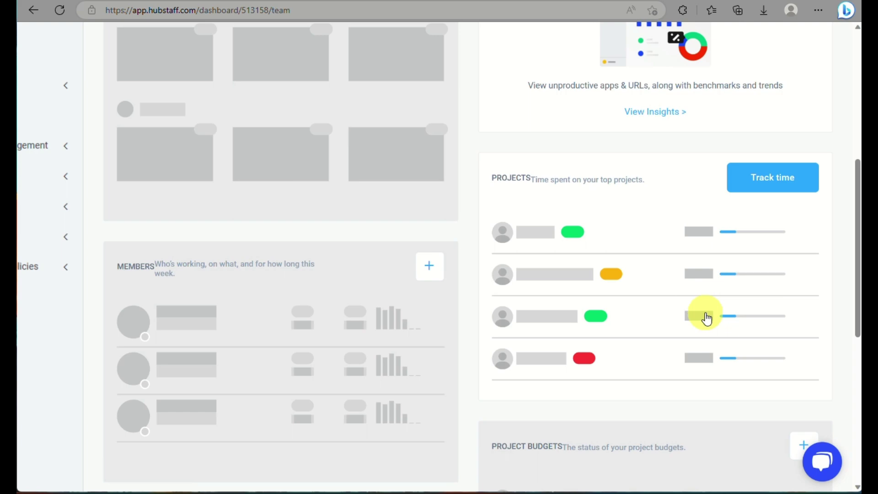
{"action": "scroll", "coordinate": [705, 318], "scroll_direction": "down", "scroll_amount": 5}
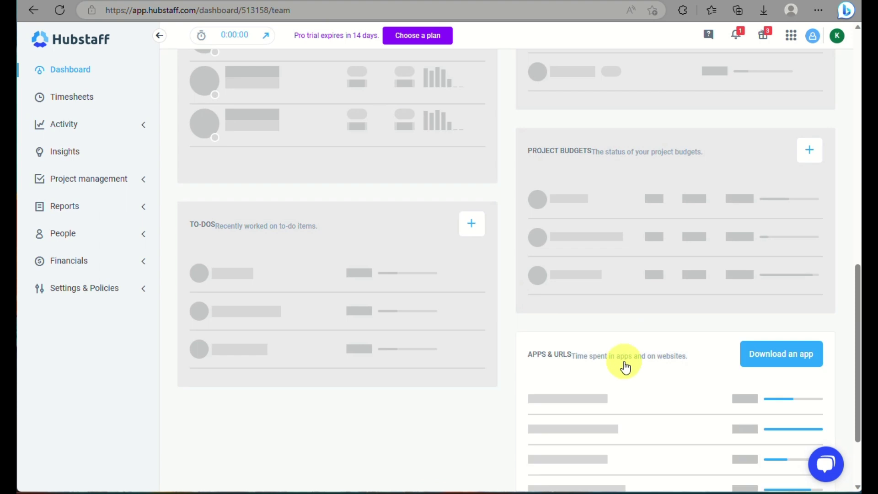
{"action": "scroll", "coordinate": [624, 366], "scroll_direction": "down", "scroll_amount": 2}
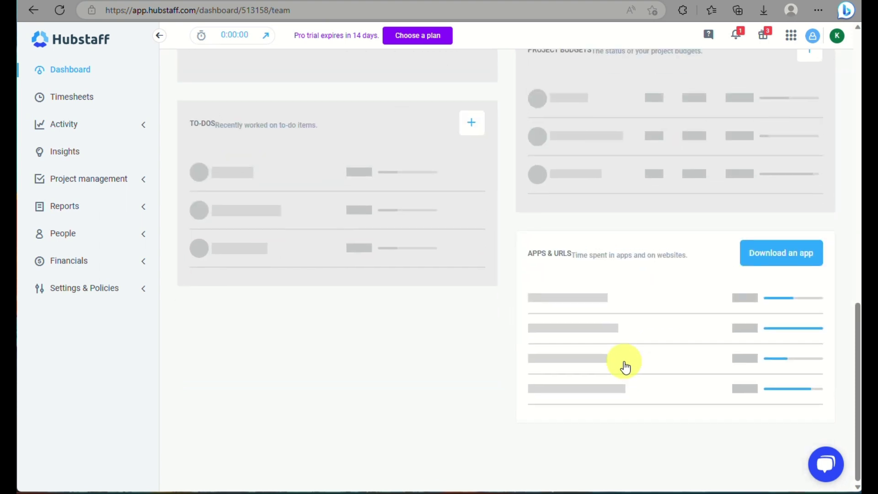
{"action": "scroll", "coordinate": [625, 367], "scroll_direction": "up", "scroll_amount": 10}
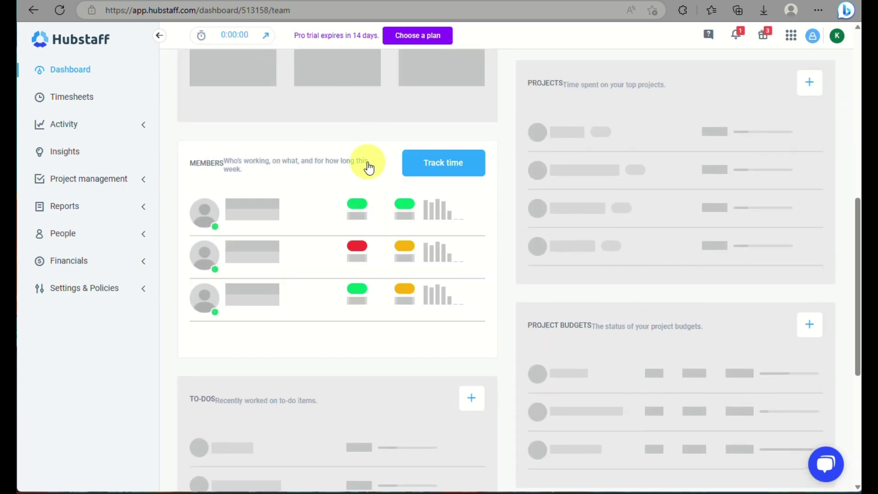
{"action": "scroll", "coordinate": [369, 168], "scroll_direction": "down", "scroll_amount": 1}
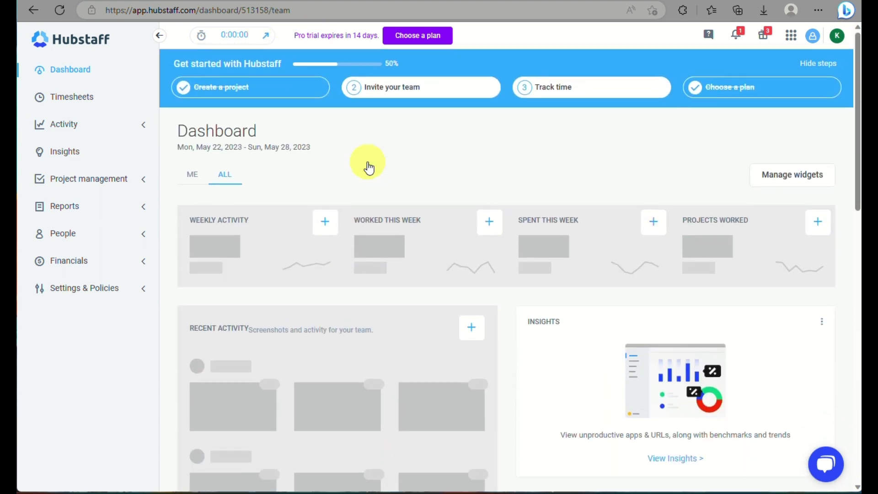
View Timesheets in Calendar and Daily views, then open Activity Screenshots.
{"action": "left_click", "coordinate": [73, 97]}
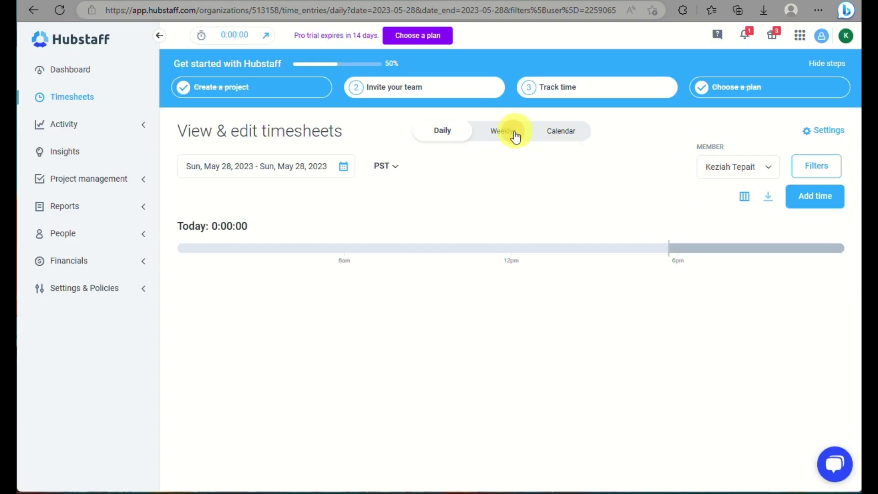
{"action": "left_click", "coordinate": [514, 133]}
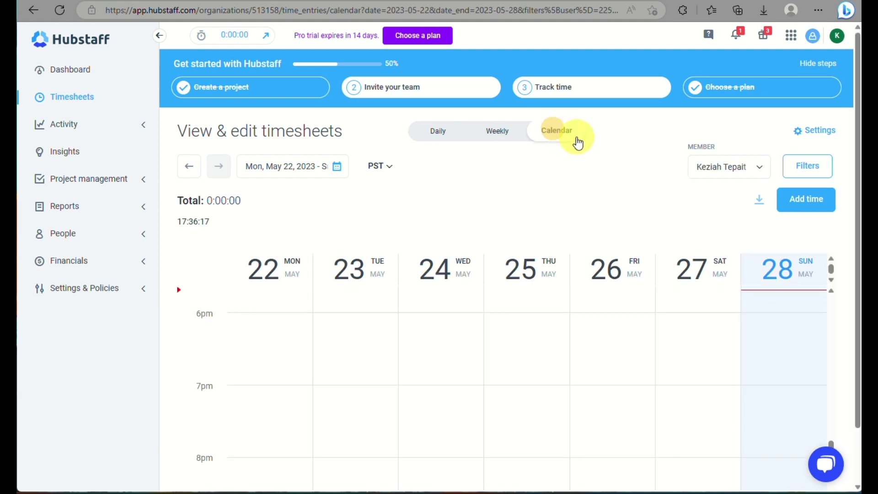
{"action": "left_click", "coordinate": [438, 137]}
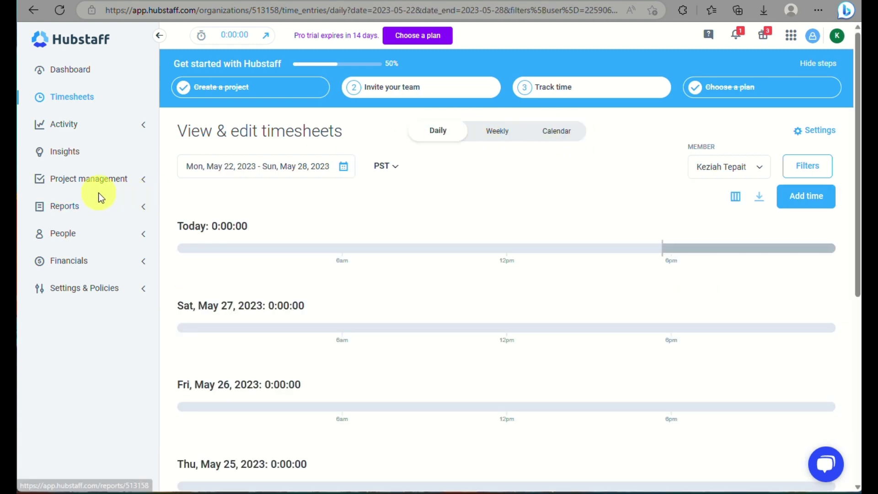
{"action": "scroll", "coordinate": [245, 230], "scroll_direction": "down", "scroll_amount": 5}
{"action": "scroll", "coordinate": [245, 230], "scroll_direction": "down", "scroll_amount": 1}
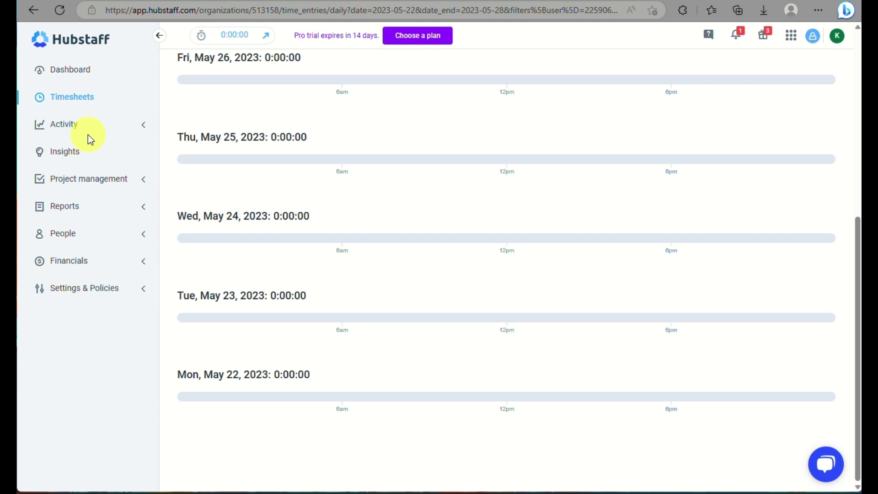
{"action": "left_click", "coordinate": [78, 128]}
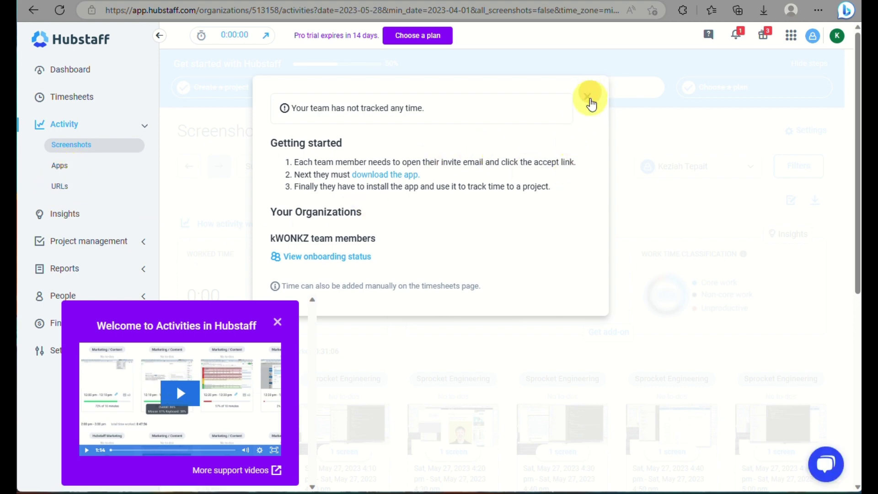
Dismiss the getting-started notice and scroll through the Screenshots page.
{"action": "left_click", "coordinate": [588, 97]}
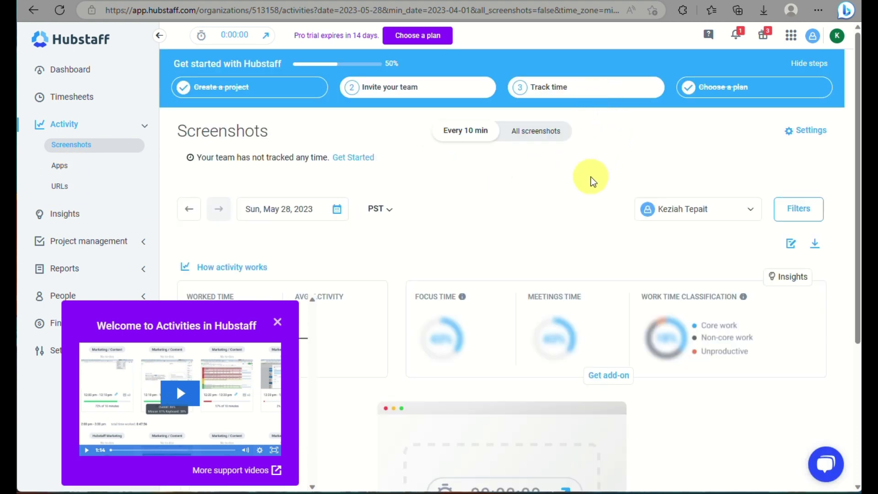
{"action": "scroll", "coordinate": [593, 182], "scroll_direction": "down", "scroll_amount": 5}
{"action": "scroll", "coordinate": [593, 170], "scroll_direction": "up", "scroll_amount": 3}
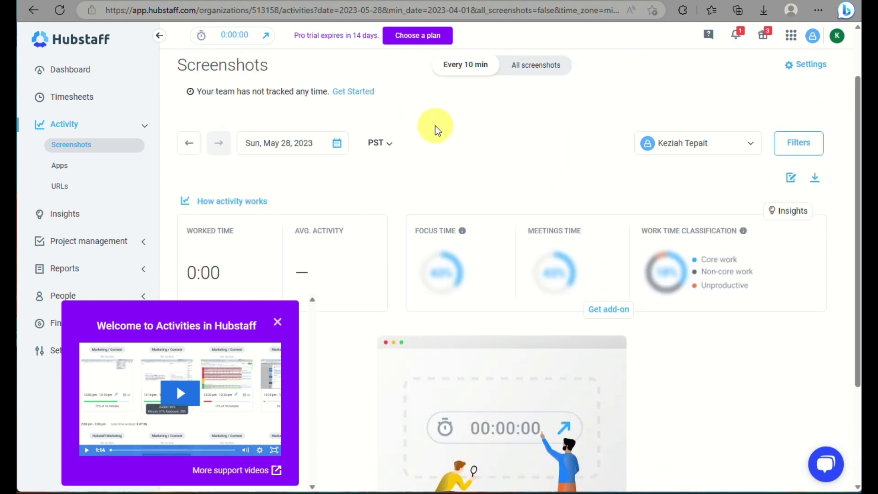
{"action": "scroll", "coordinate": [436, 130], "scroll_direction": "down", "scroll_amount": 3}
{"action": "scroll", "coordinate": [436, 130], "scroll_direction": "up", "scroll_amount": 5}
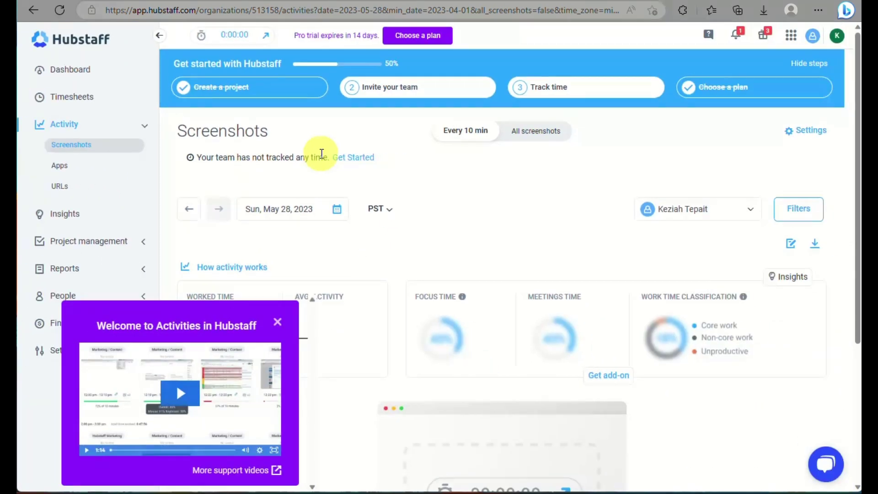
{"action": "scroll", "coordinate": [321, 155], "scroll_direction": "down", "scroll_amount": 2}
{"action": "scroll", "coordinate": [320, 213], "scroll_direction": "down", "scroll_amount": 2}
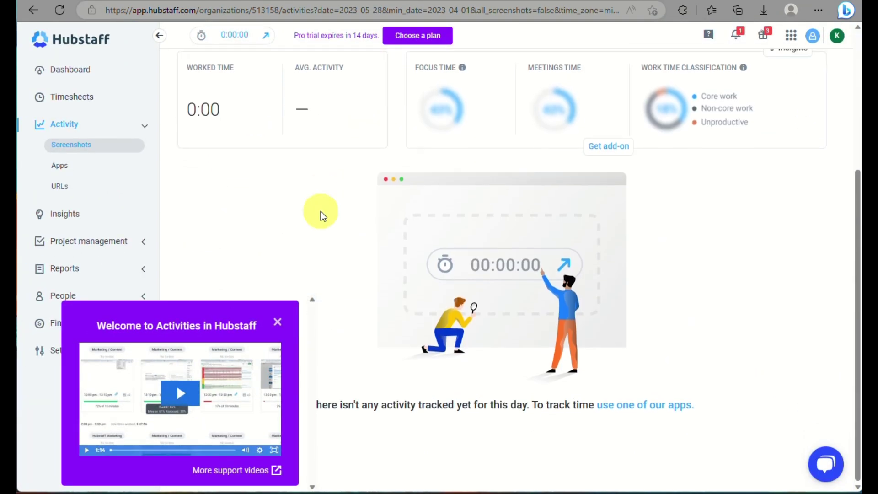
{"action": "scroll", "coordinate": [321, 215], "scroll_direction": "up", "scroll_amount": 2}
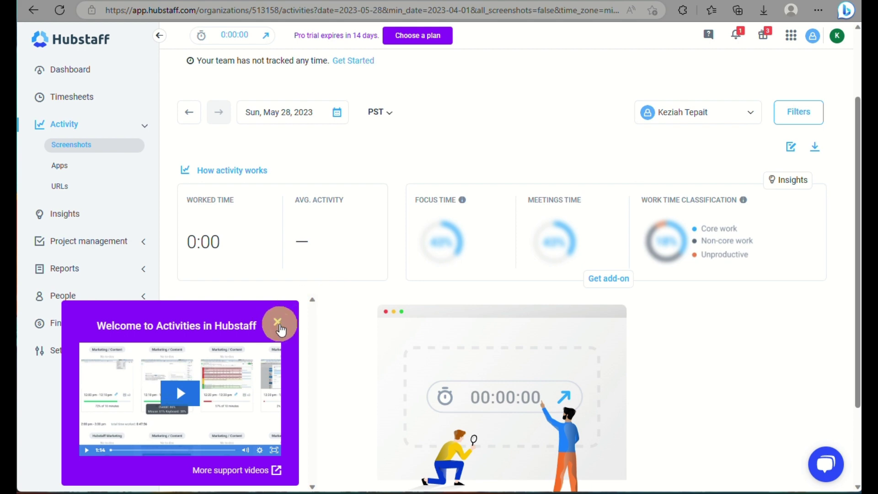
Close the Welcome to Activities video popup and check the 0:00 worked time.
{"action": "left_click", "coordinate": [277, 322]}
{"action": "scroll", "coordinate": [690, 161], "scroll_direction": "down", "scroll_amount": 2}
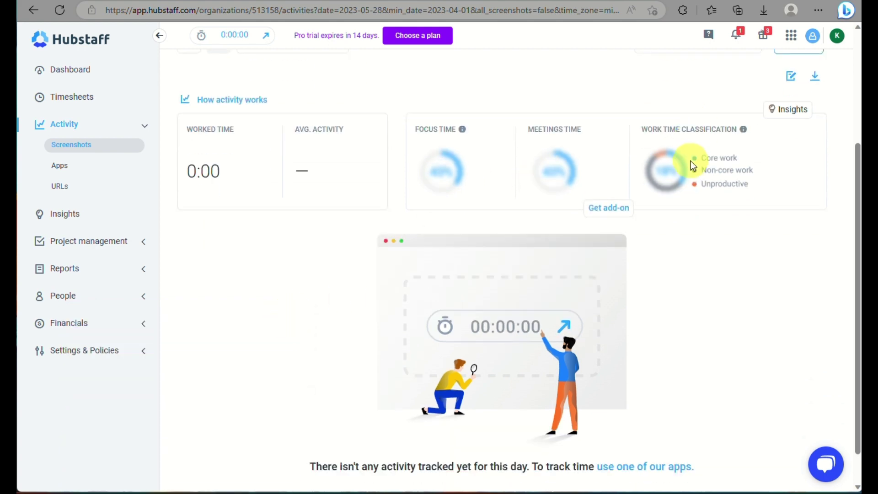
{"action": "scroll", "coordinate": [695, 160], "scroll_direction": "up", "scroll_amount": 3}
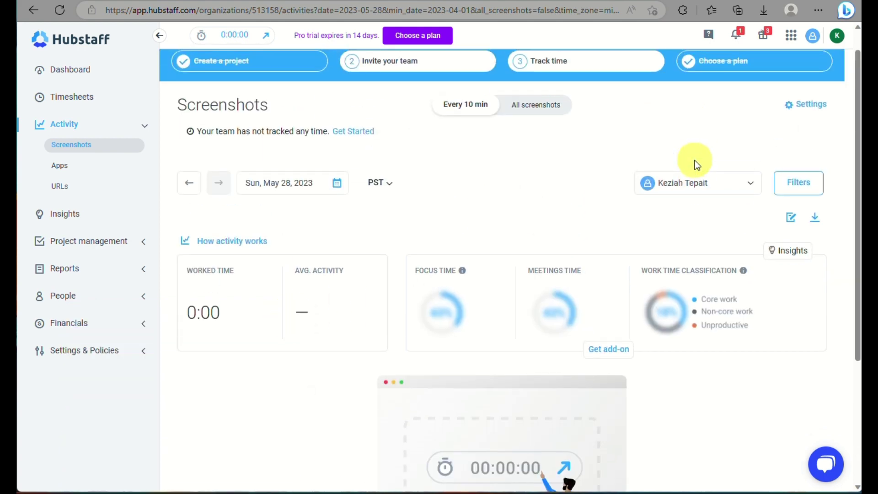
{"action": "scroll", "coordinate": [268, 308], "scroll_direction": "down", "scroll_amount": 5}
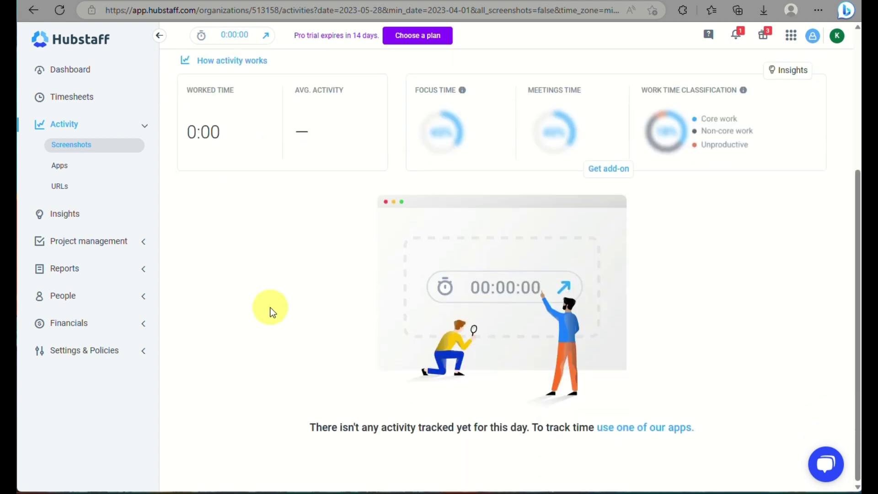
{"action": "scroll", "coordinate": [273, 306], "scroll_direction": "up", "scroll_amount": 3}
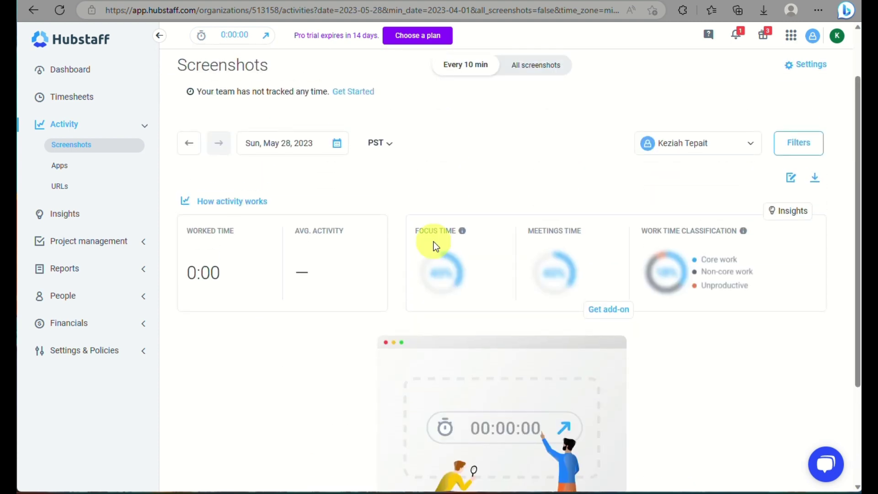
Tour the Apps, URLs and Insights activity pages, ending on Projects with Social Media and Virtual Assistant.
{"action": "left_click", "coordinate": [70, 175]}
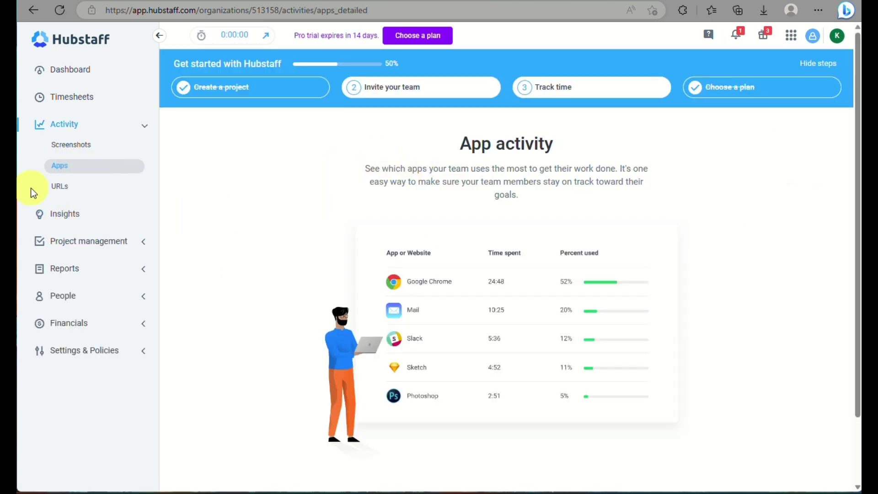
{"action": "left_click", "coordinate": [62, 187]}
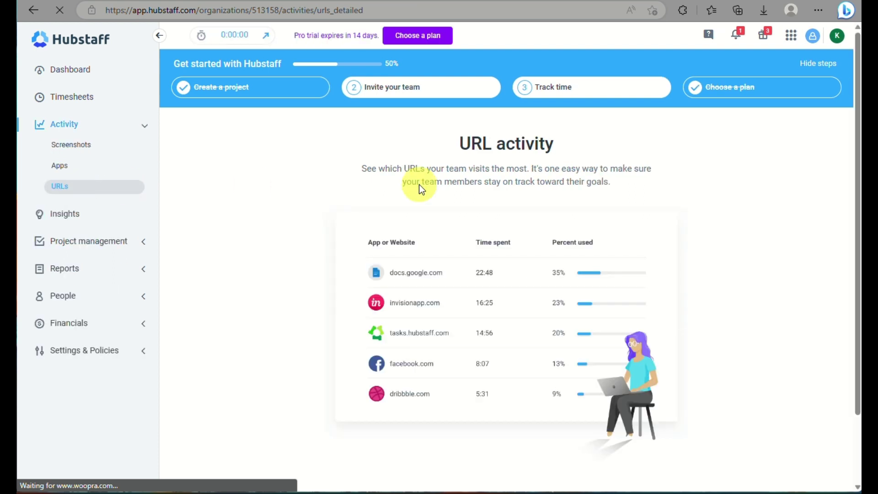
{"action": "left_click", "coordinate": [69, 224]}
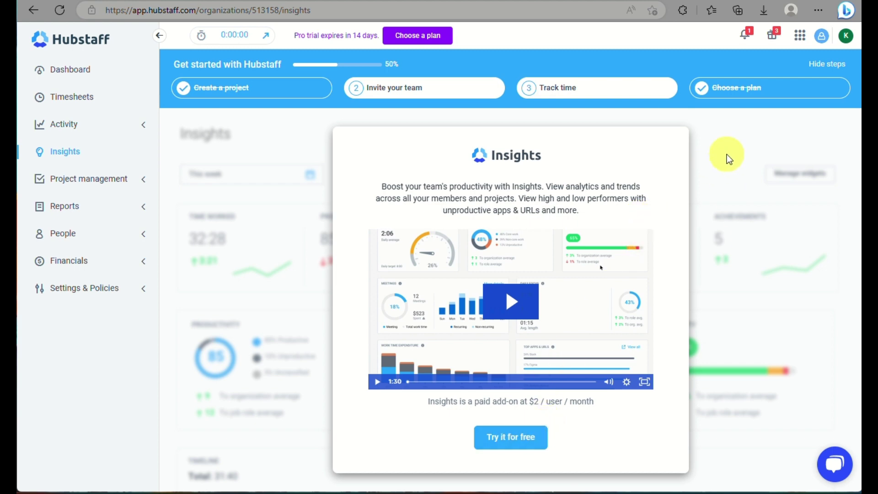
{"action": "left_click", "coordinate": [92, 179]}
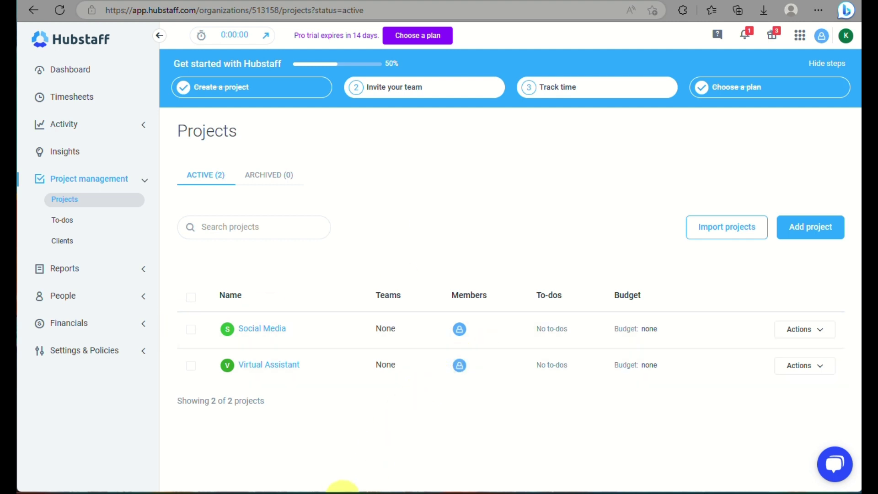
Look over the To-dos page, then the Clients page with its spent, billed and budget table.
{"action": "left_click", "coordinate": [91, 227]}
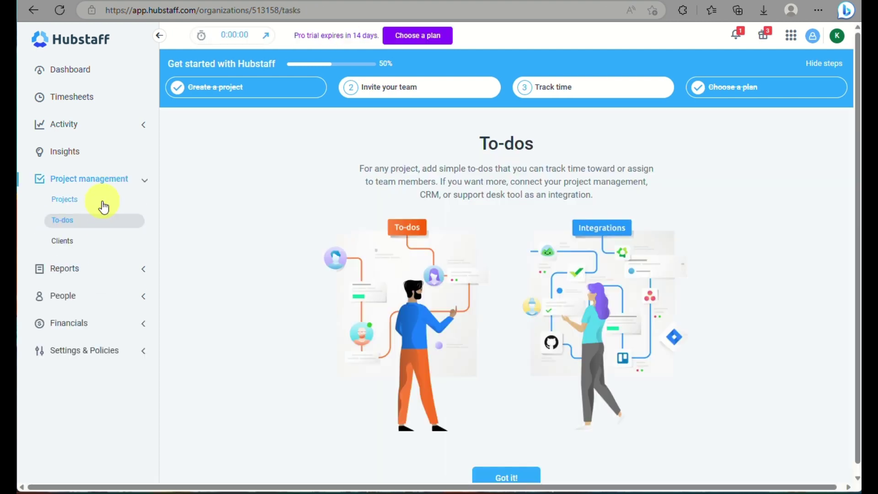
{"action": "scroll", "coordinate": [567, 261], "scroll_direction": "down", "scroll_amount": 1}
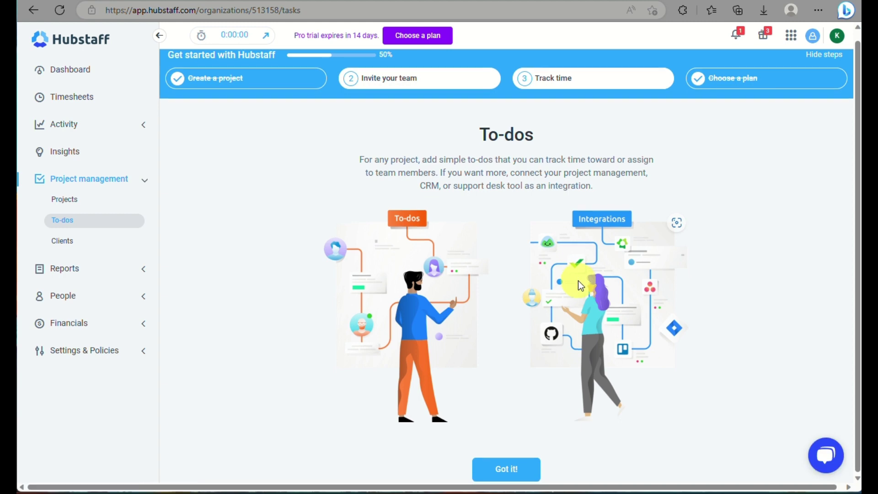
{"action": "left_click", "coordinate": [63, 246]}
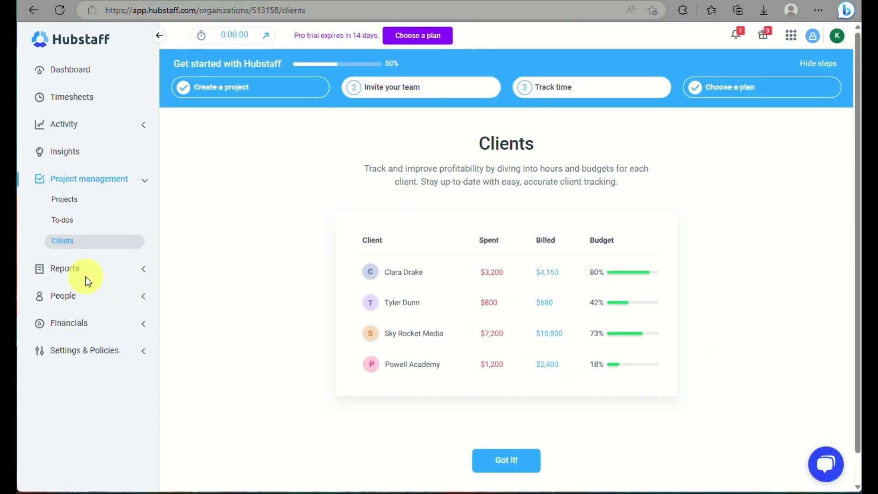
Browse the Reports overview cards, then view the Members list with the owner as sole member.
{"action": "left_click", "coordinate": [108, 276]}
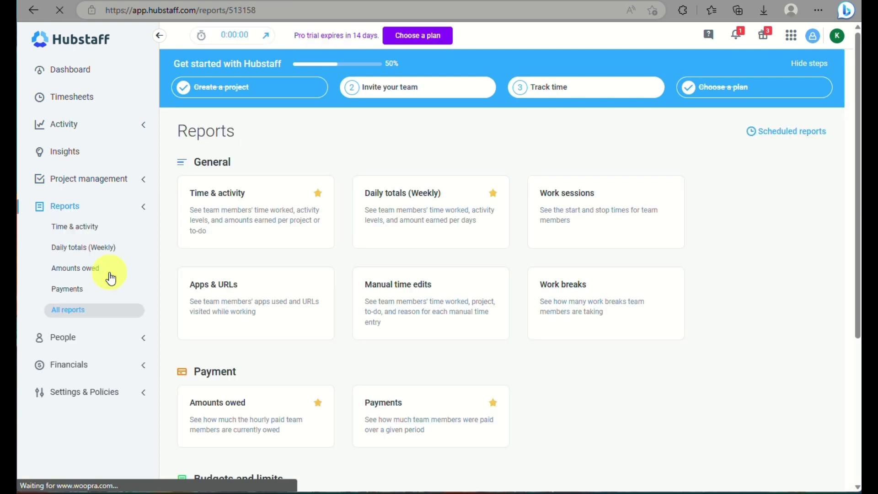
{"action": "scroll", "coordinate": [275, 218], "scroll_direction": "down", "scroll_amount": 2}
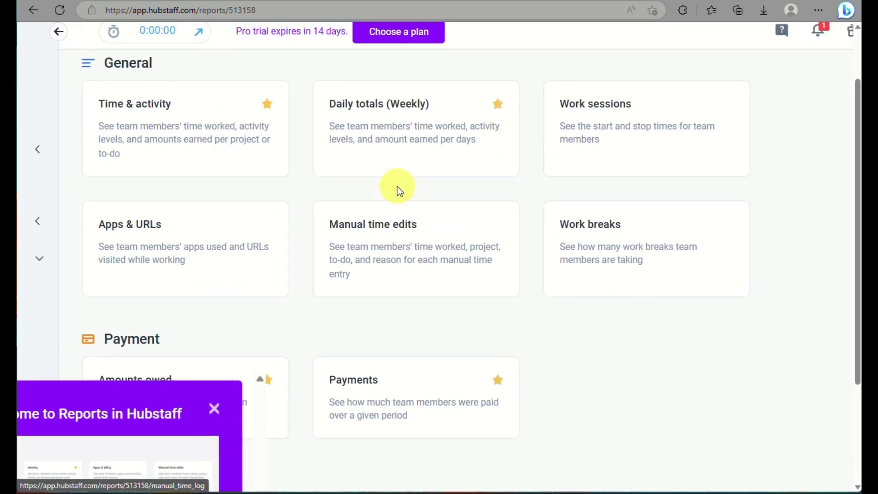
{"action": "scroll", "coordinate": [348, 219], "scroll_direction": "down", "scroll_amount": 2}
{"action": "scroll", "coordinate": [218, 310], "scroll_direction": "down", "scroll_amount": 4}
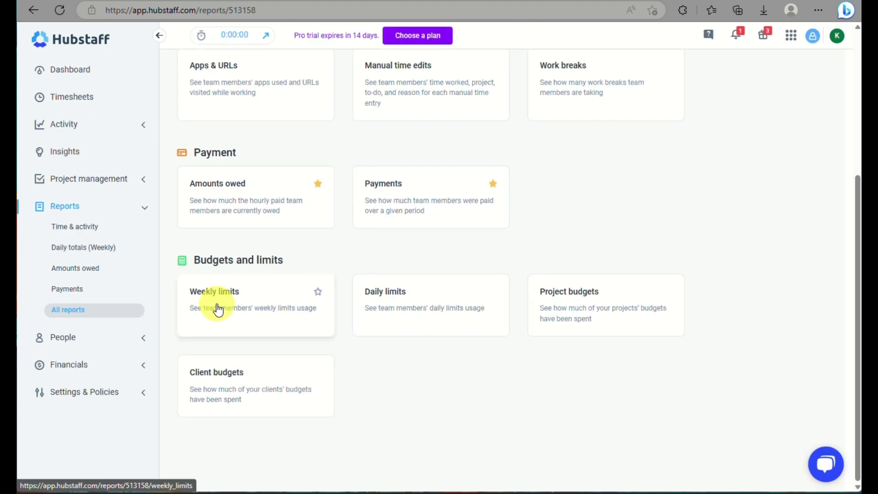
{"action": "left_click", "coordinate": [113, 345]}
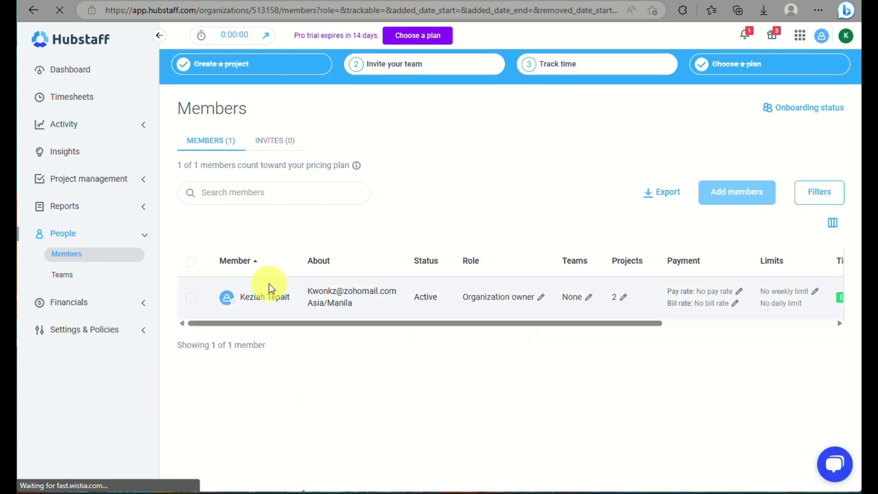
Visit Send payments, dismiss its welcome video, and review the empty Past payments for Apr 28 – May 28, 2023.
{"action": "left_click", "coordinate": [133, 309]}
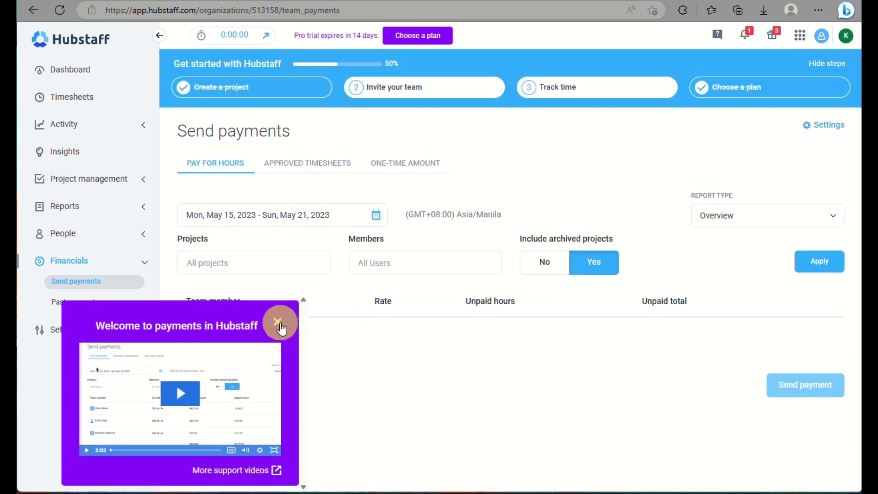
{"action": "left_click", "coordinate": [278, 342]}
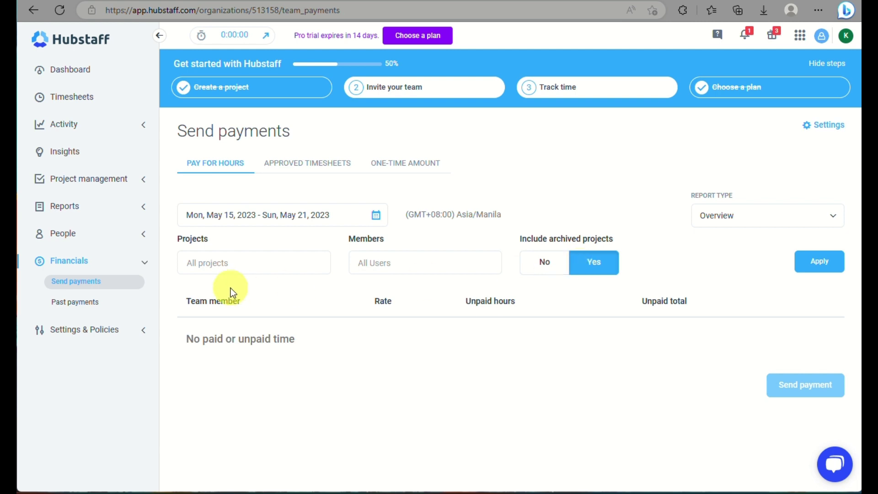
{"action": "left_click", "coordinate": [97, 309]}
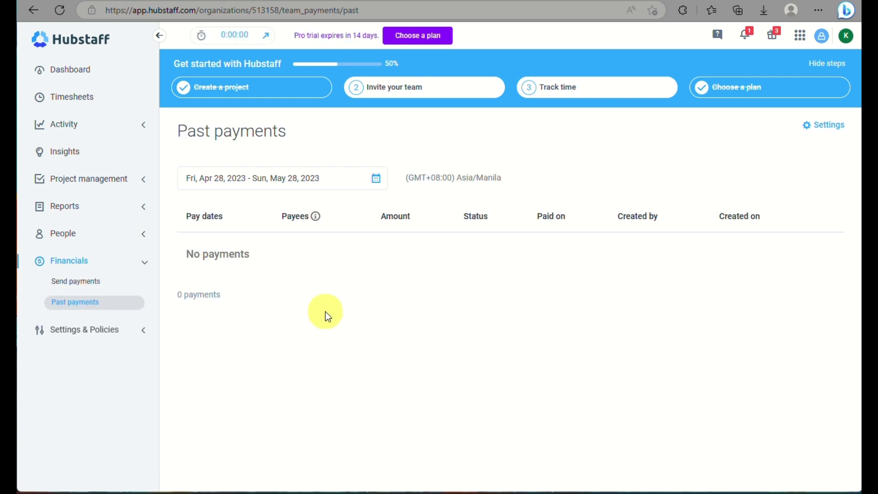
{"action": "scroll", "coordinate": [370, 292], "scroll_direction": "up", "scroll_amount": 5}
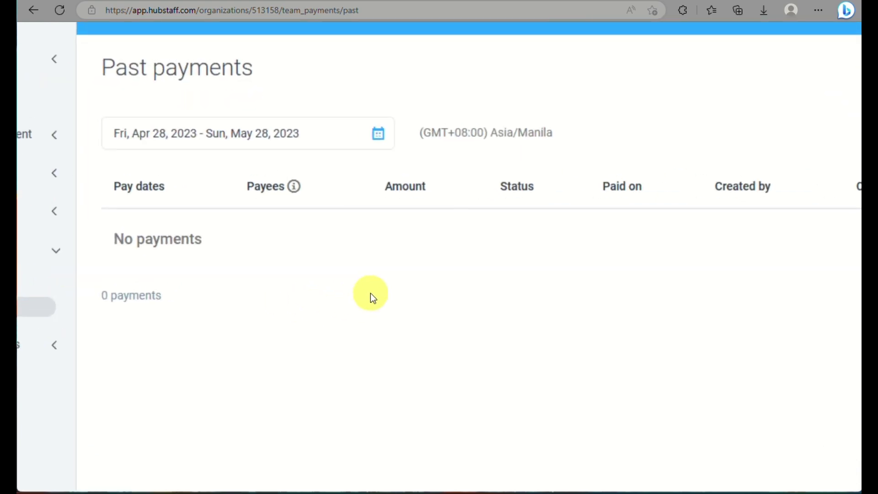
{"action": "scroll", "coordinate": [370, 298], "scroll_direction": "down", "scroll_amount": 5}
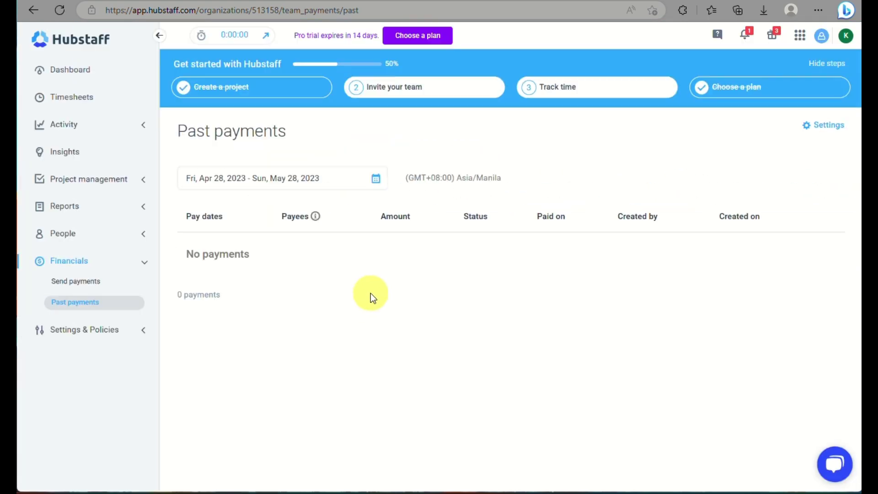
Browse the cards on the Settings & Policies overview page.
{"action": "left_click", "coordinate": [87, 340]}
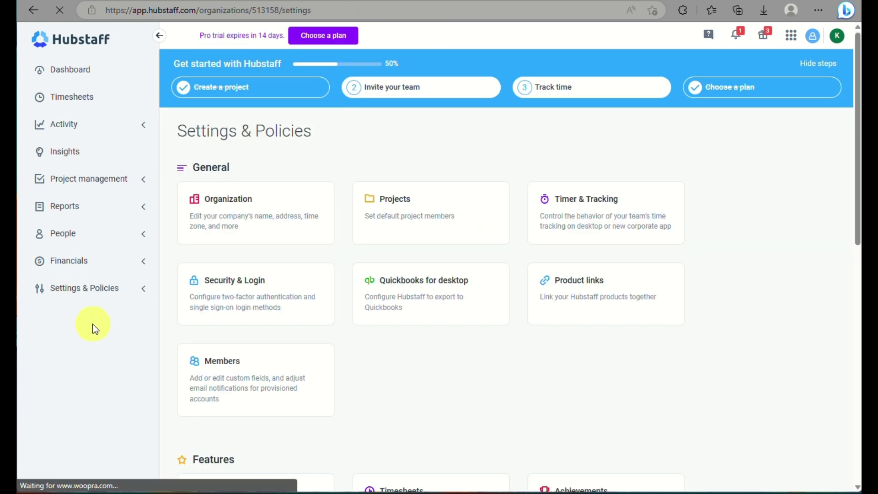
{"action": "scroll", "coordinate": [316, 291], "scroll_direction": "down", "scroll_amount": 2}
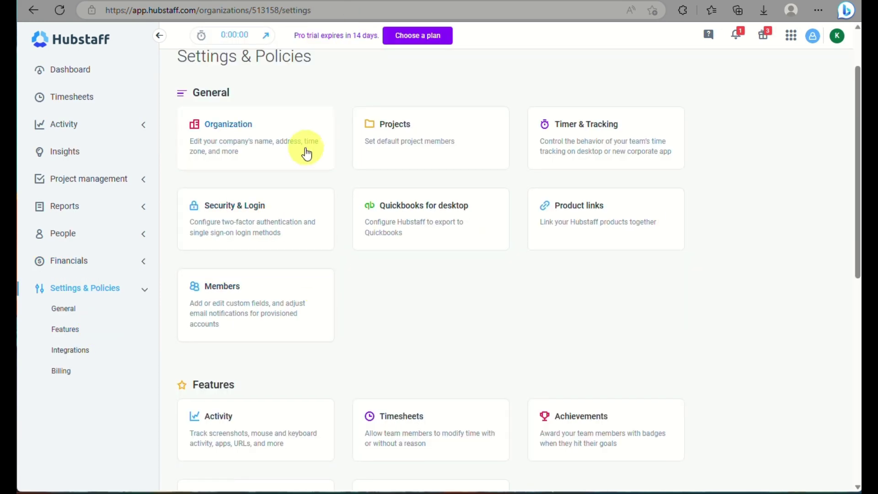
{"action": "scroll", "coordinate": [309, 169], "scroll_direction": "up", "scroll_amount": 6}
{"action": "scroll", "coordinate": [309, 169], "scroll_direction": "down", "scroll_amount": 5}
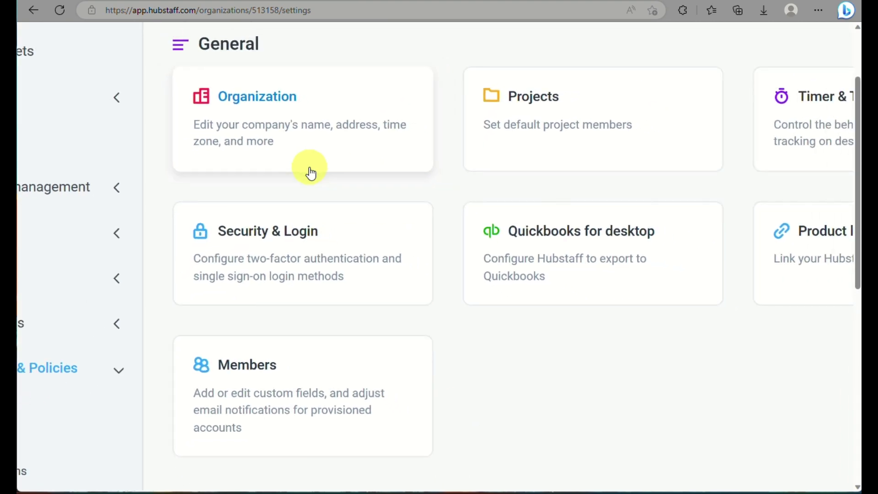
{"action": "scroll", "coordinate": [310, 169], "scroll_direction": "up", "scroll_amount": 4}
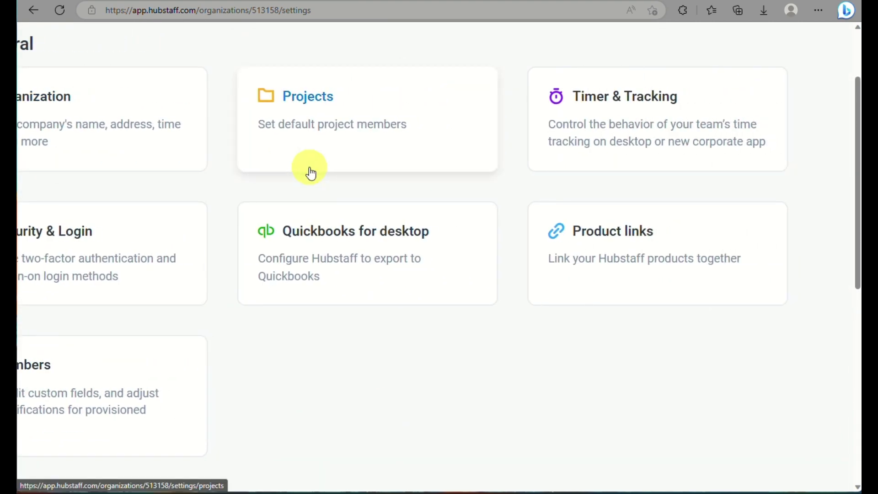
{"action": "scroll", "coordinate": [311, 173], "scroll_direction": "down", "scroll_amount": 3}
{"action": "scroll", "coordinate": [310, 173], "scroll_direction": "left", "scroll_amount": 5}
{"action": "scroll", "coordinate": [310, 173], "scroll_direction": "down", "scroll_amount": 5}
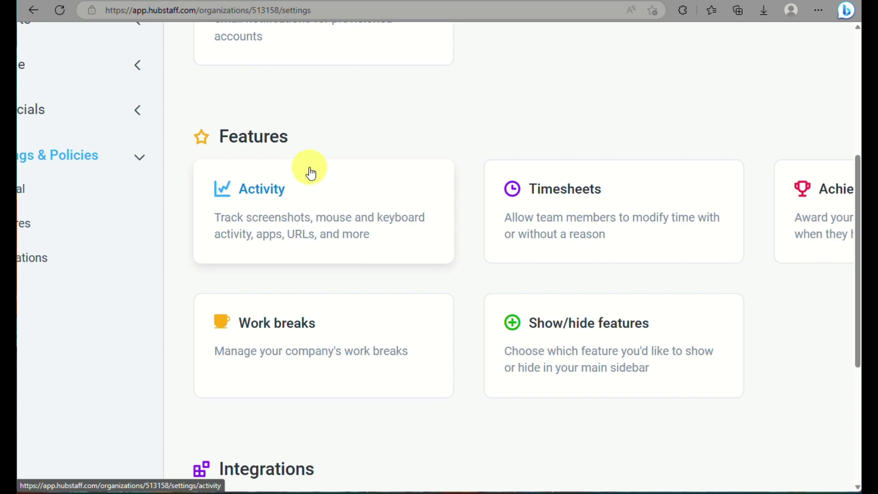
{"action": "scroll", "coordinate": [311, 173], "scroll_direction": "right", "scroll_amount": 5}
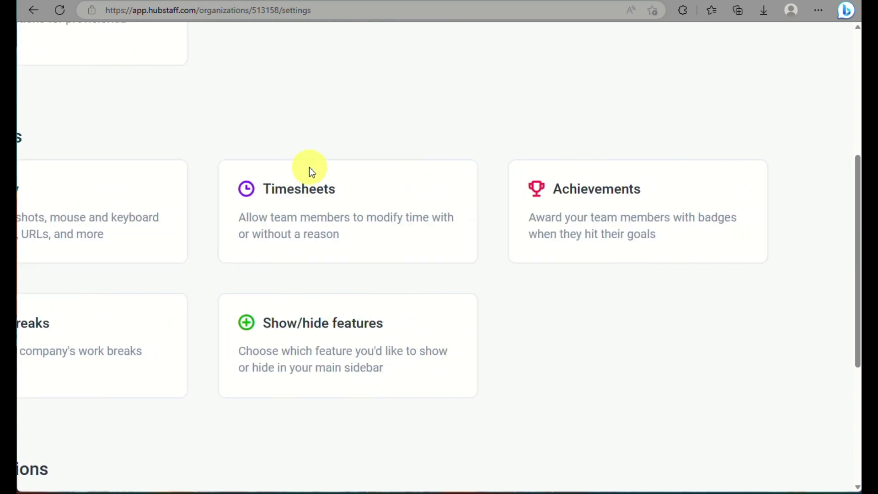
{"action": "scroll", "coordinate": [310, 172], "scroll_direction": "down", "scroll_amount": 5}
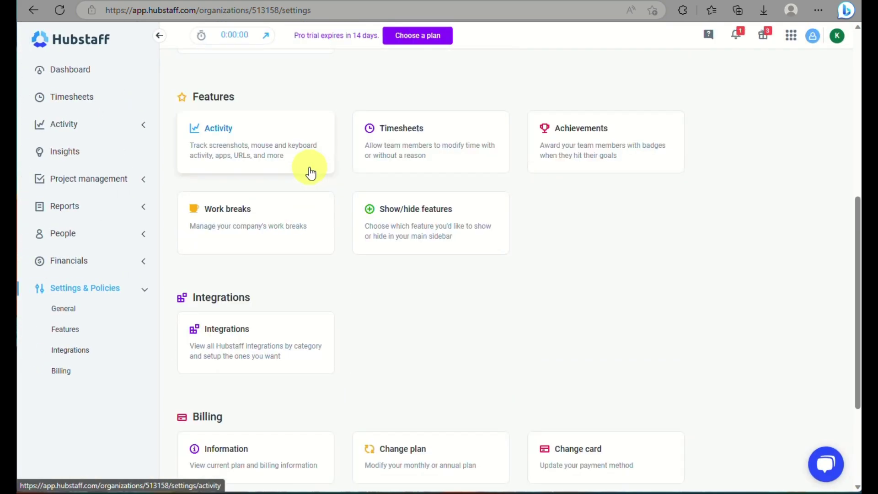
{"action": "scroll", "coordinate": [310, 173], "scroll_direction": "down", "scroll_amount": 1}
{"action": "scroll", "coordinate": [311, 172], "scroll_direction": "down", "scroll_amount": 2}
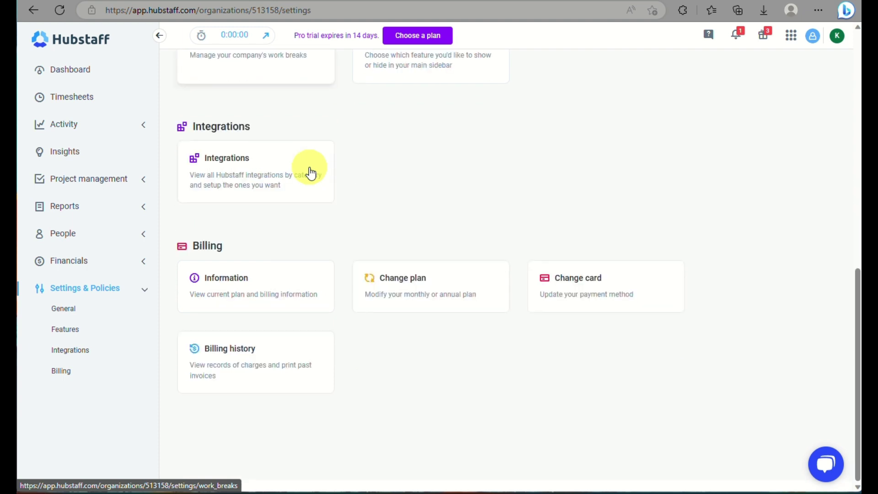
{"action": "scroll", "coordinate": [311, 173], "scroll_direction": "down", "scroll_amount": 1}
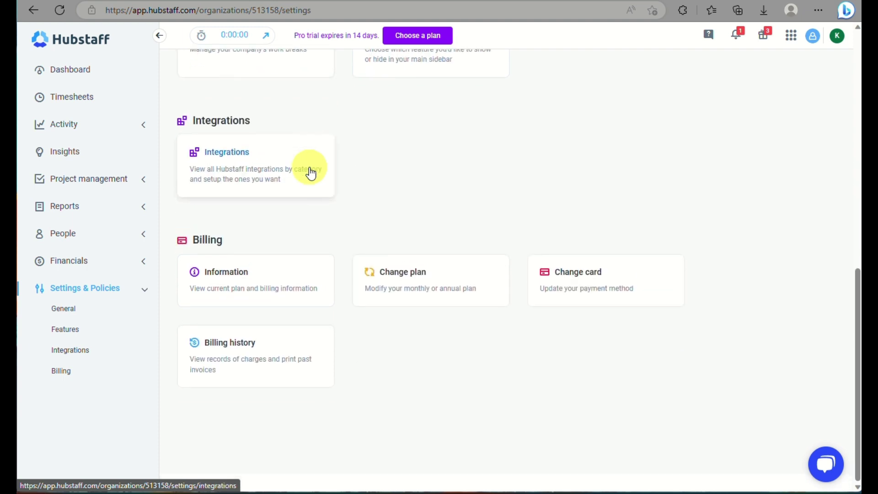
{"action": "scroll", "coordinate": [274, 183], "scroll_direction": "up", "scroll_amount": 1}
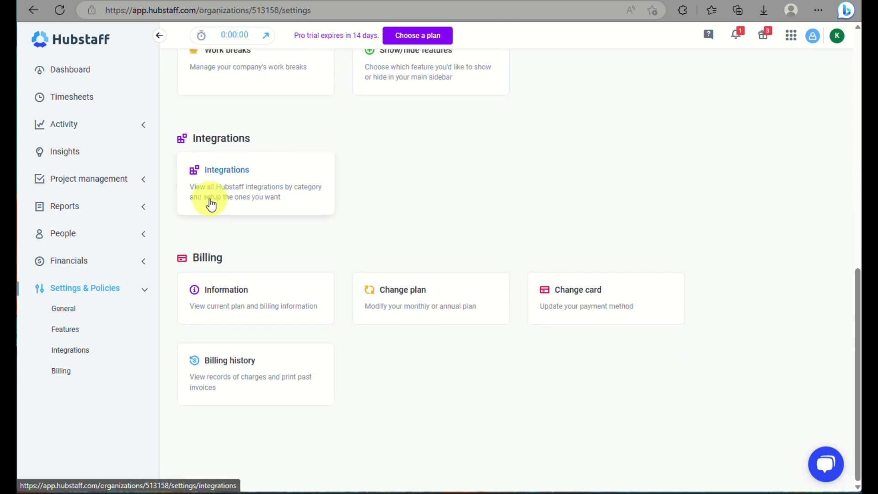
Look through the General organization settings page.
{"action": "left_click", "coordinate": [70, 314]}
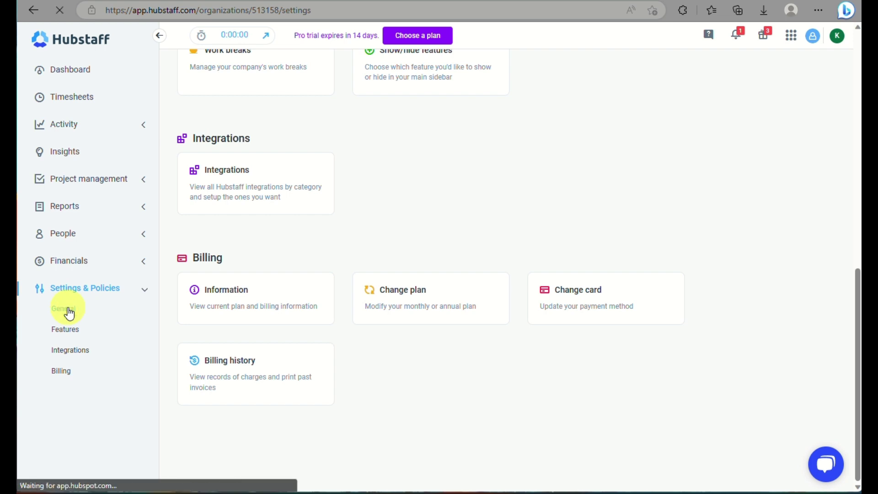
{"action": "scroll", "coordinate": [309, 320], "scroll_direction": "down", "scroll_amount": 5}
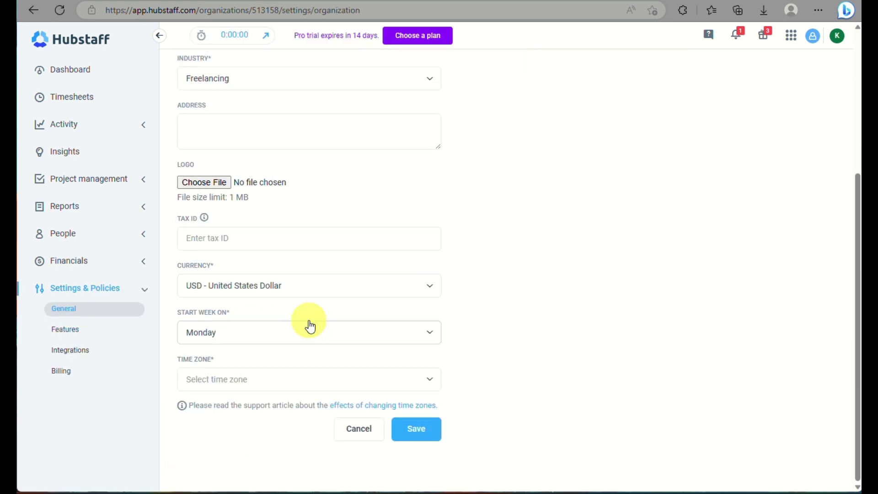
{"action": "scroll", "coordinate": [320, 295], "scroll_direction": "down", "scroll_amount": 1}
{"action": "scroll", "coordinate": [320, 293], "scroll_direction": "up", "scroll_amount": 1}
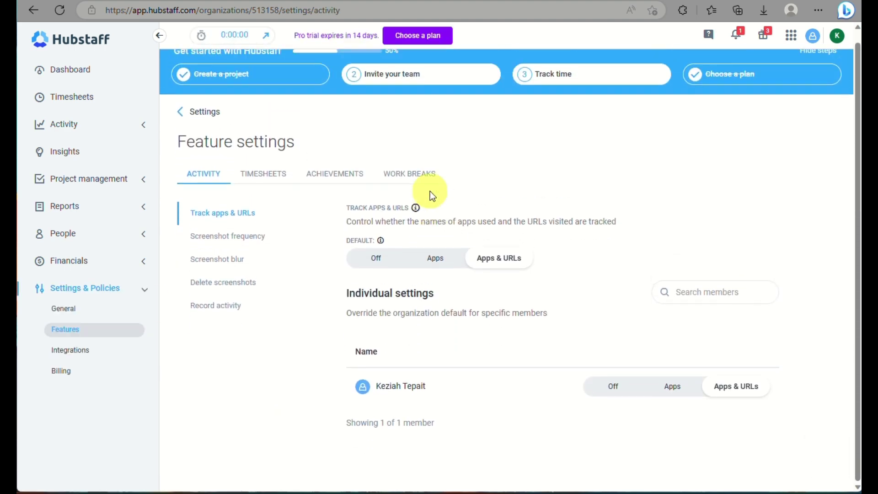
Scroll the Integrations catalogue of Asana, Jira, Gusto, Wise and PayPal, then go to Billing.
{"action": "left_click", "coordinate": [80, 356]}
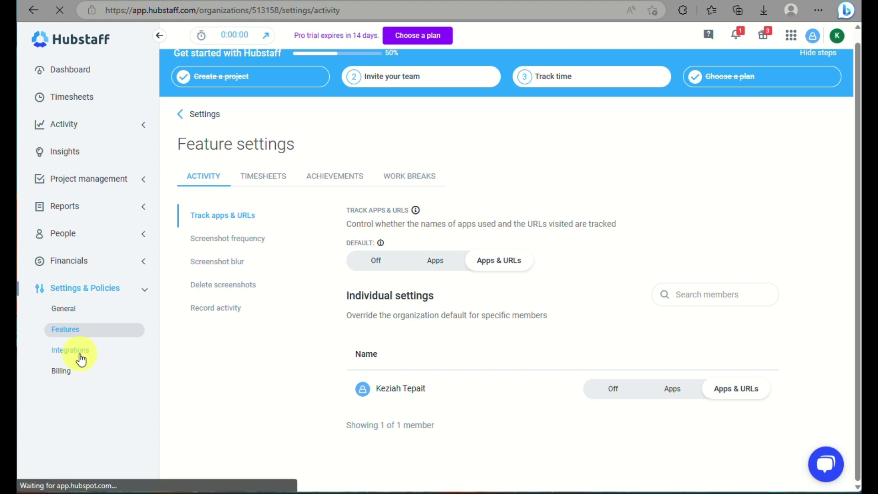
{"action": "scroll", "coordinate": [343, 379], "scroll_direction": "down", "scroll_amount": 6}
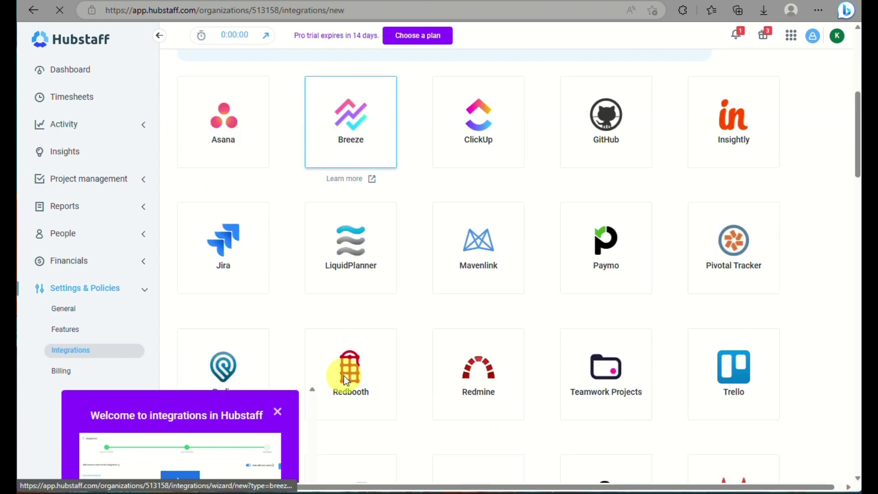
{"action": "scroll", "coordinate": [343, 377], "scroll_direction": "down", "scroll_amount": 5}
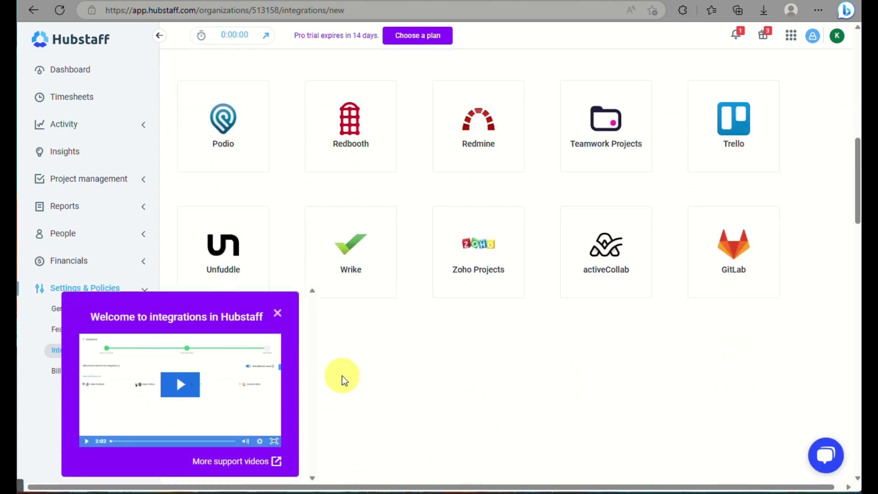
{"action": "scroll", "coordinate": [441, 215], "scroll_direction": "up", "scroll_amount": 3}
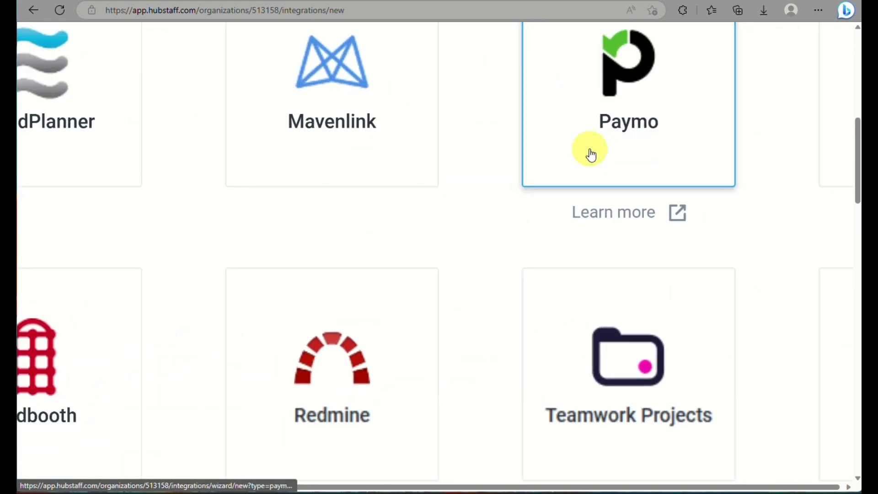
{"action": "scroll", "coordinate": [591, 154], "scroll_direction": "up", "scroll_amount": 3}
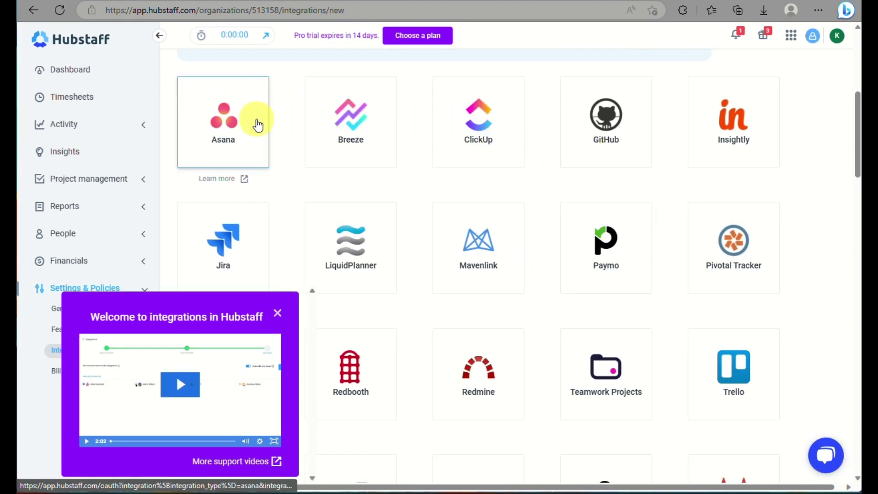
{"action": "scroll", "coordinate": [247, 126], "scroll_direction": "down", "scroll_amount": 10}
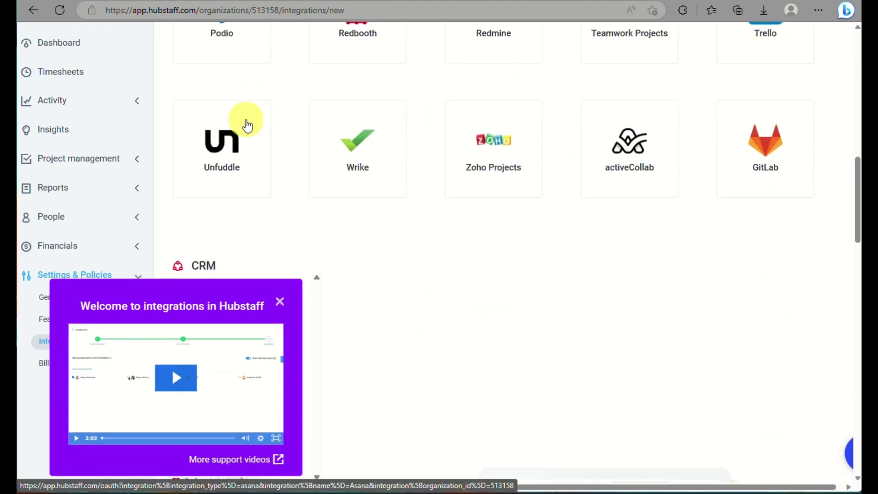
{"action": "scroll", "coordinate": [247, 121], "scroll_direction": "down", "scroll_amount": 3}
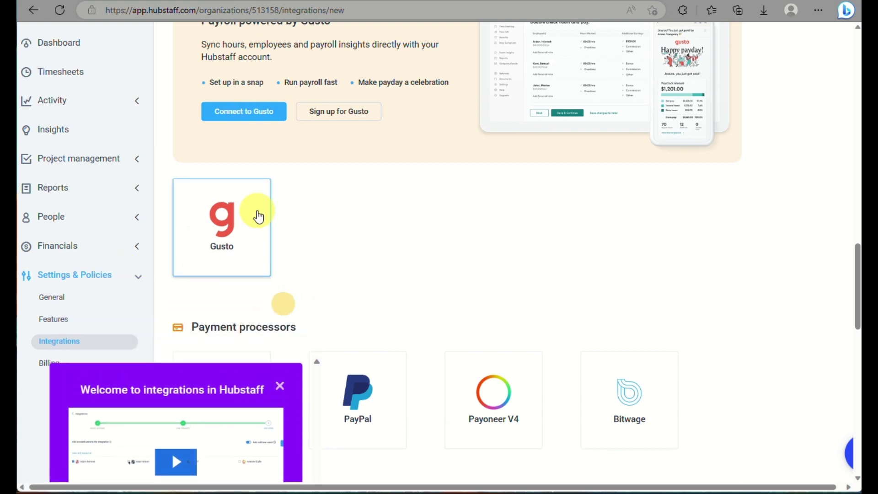
{"action": "left_click", "coordinate": [68, 362]}
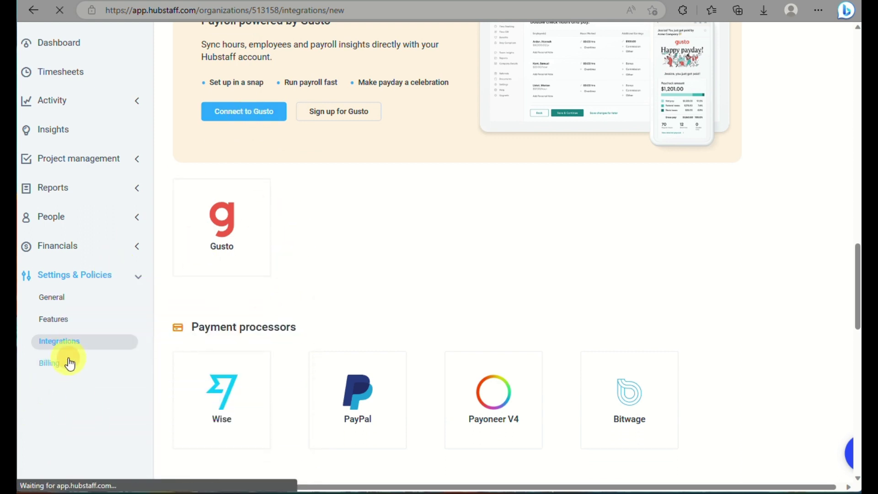
Review the Desk Free plan, empty payment method, billing history and Insights, Tasks and Data retention add-ons.
{"action": "scroll", "coordinate": [368, 356], "scroll_direction": "down", "scroll_amount": 2}
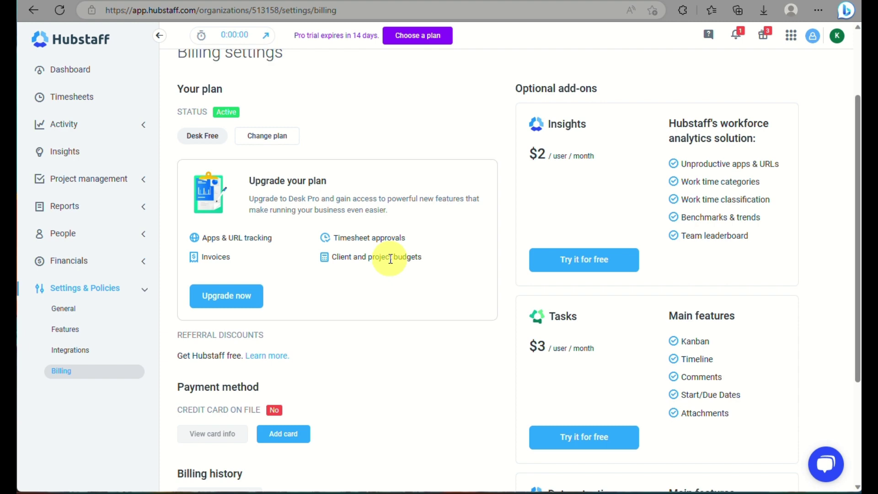
{"action": "scroll", "coordinate": [356, 163], "scroll_direction": "up", "scroll_amount": 3}
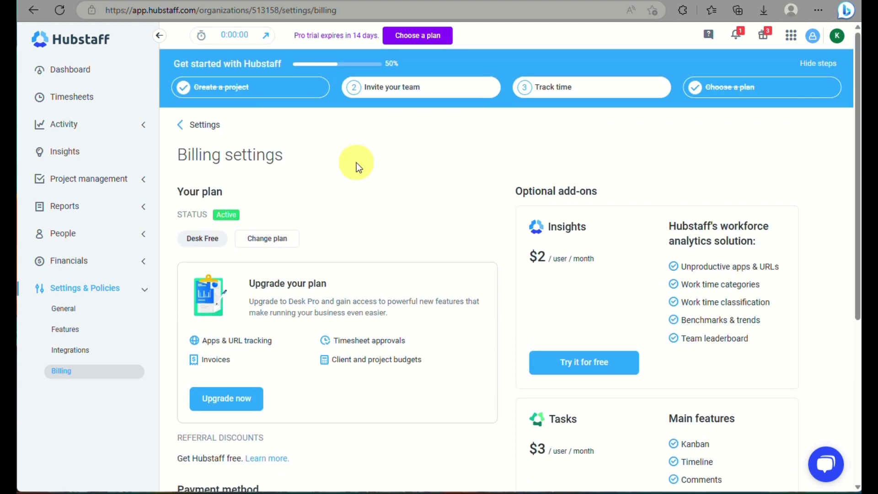
{"action": "scroll", "coordinate": [356, 163], "scroll_direction": "down", "scroll_amount": 3}
{"action": "scroll", "coordinate": [356, 163], "scroll_direction": "down", "scroll_amount": 3}
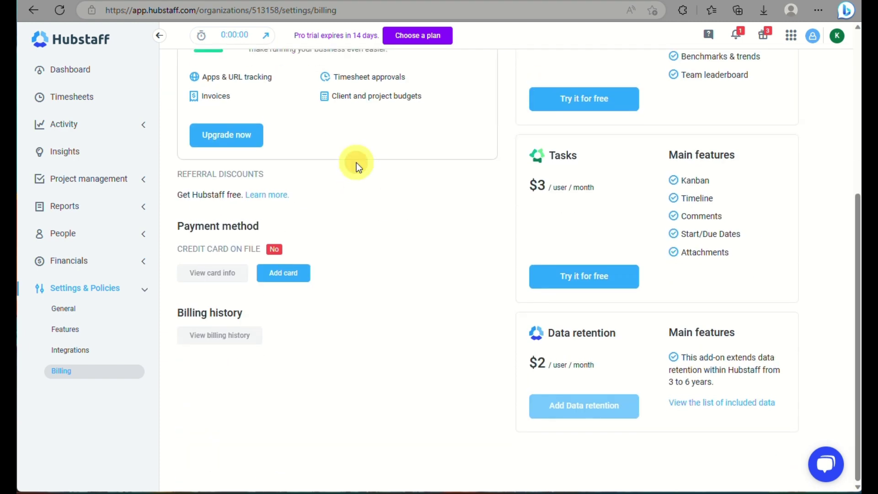
{"action": "scroll", "coordinate": [356, 163], "scroll_direction": "up", "scroll_amount": 3}
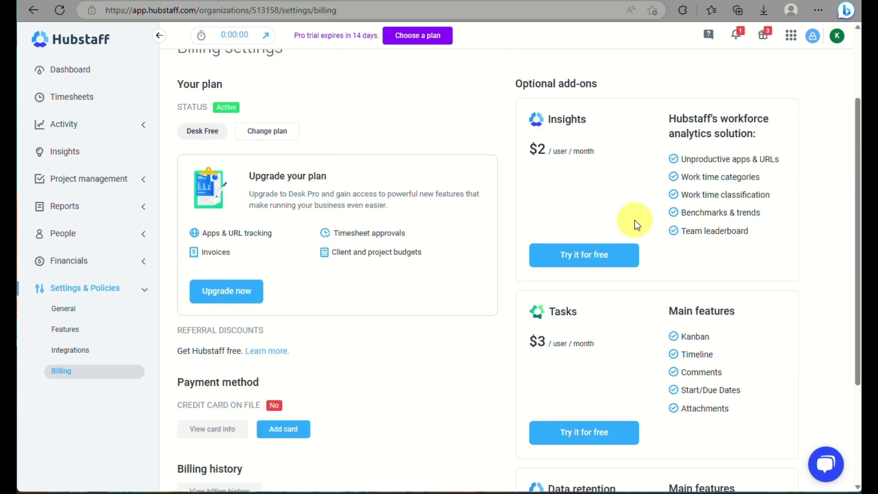
{"action": "scroll", "coordinate": [272, 313], "scroll_direction": "down", "scroll_amount": 1}
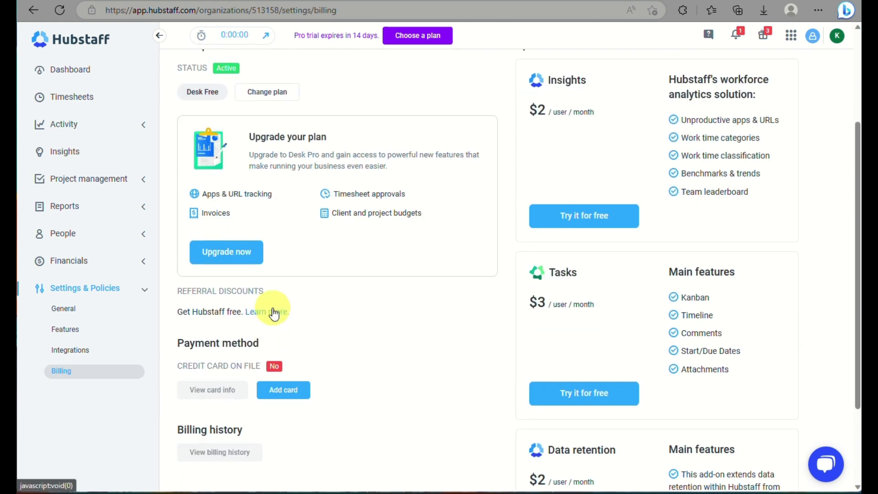
{"action": "scroll", "coordinate": [273, 308], "scroll_direction": "up", "scroll_amount": 3}
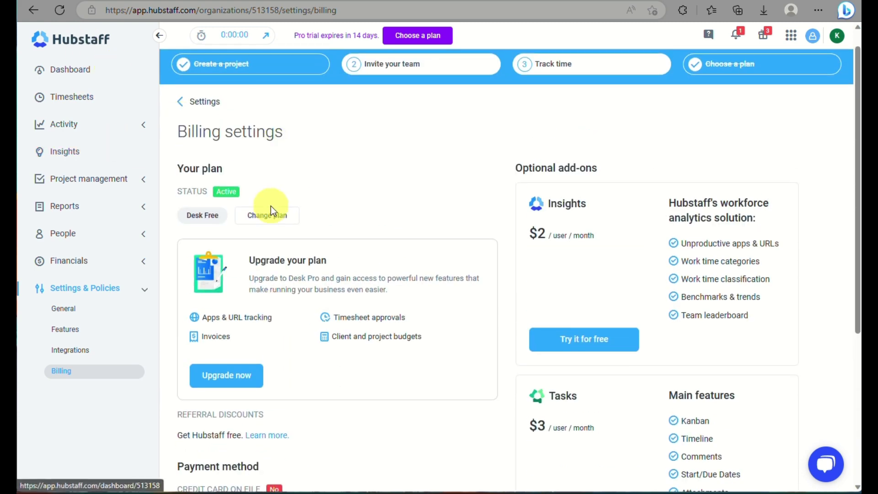
{"action": "scroll", "coordinate": [270, 206], "scroll_direction": "down", "scroll_amount": 2}
{"action": "scroll", "coordinate": [270, 206], "scroll_direction": "down", "scroll_amount": 3}
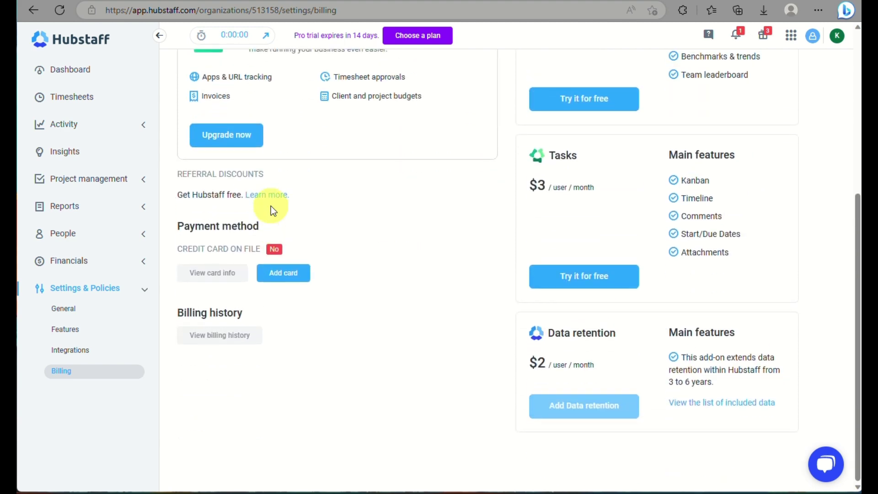